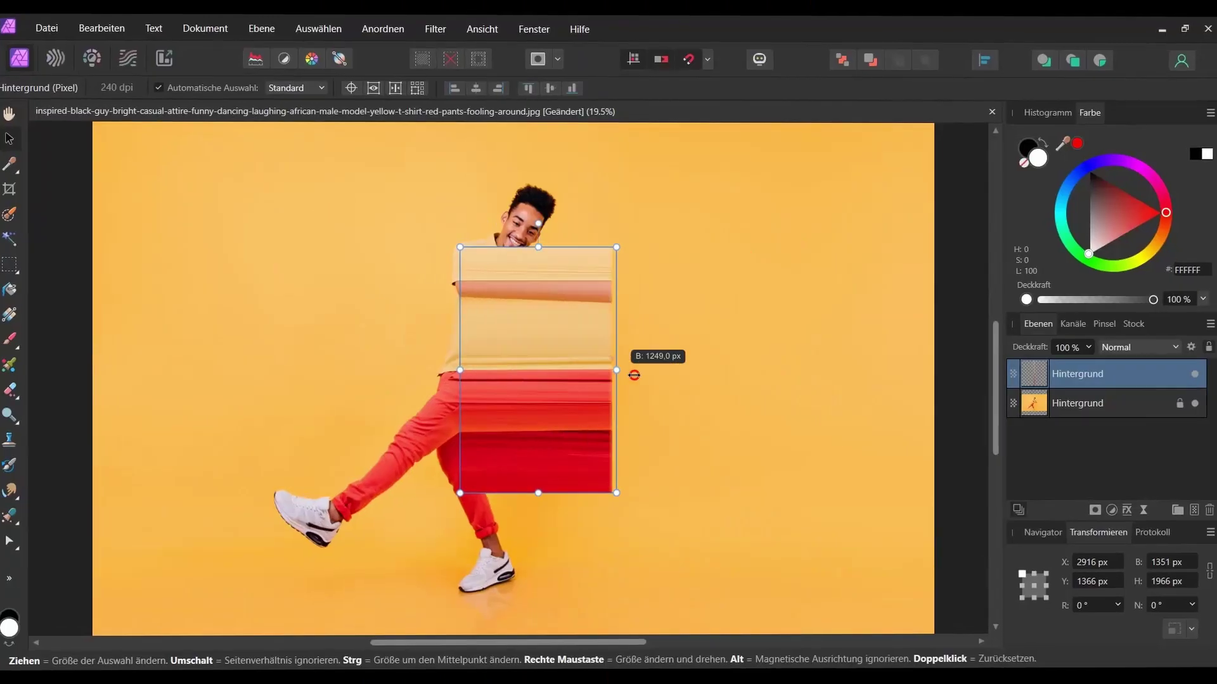
Marquee-select a narrow 25 px full-height strip through the dancer's torso and leg.
drag(451, 371, 27, 372)
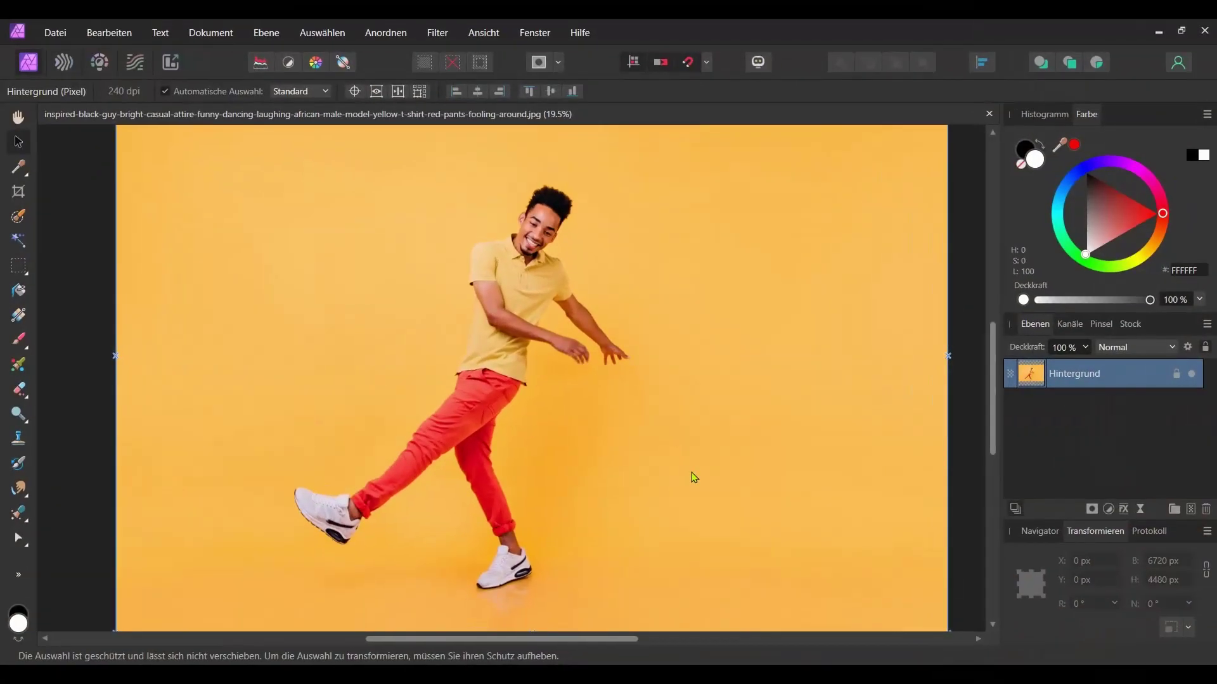
scroll(484, 403, up, 1)
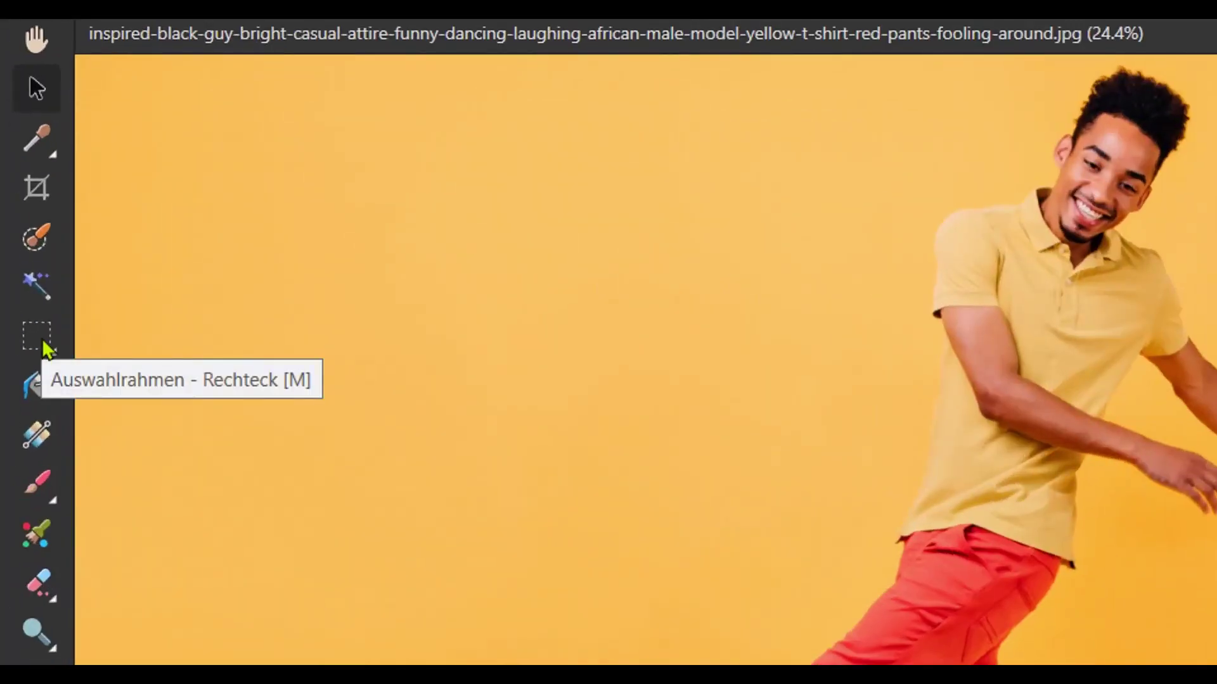
click(46, 347)
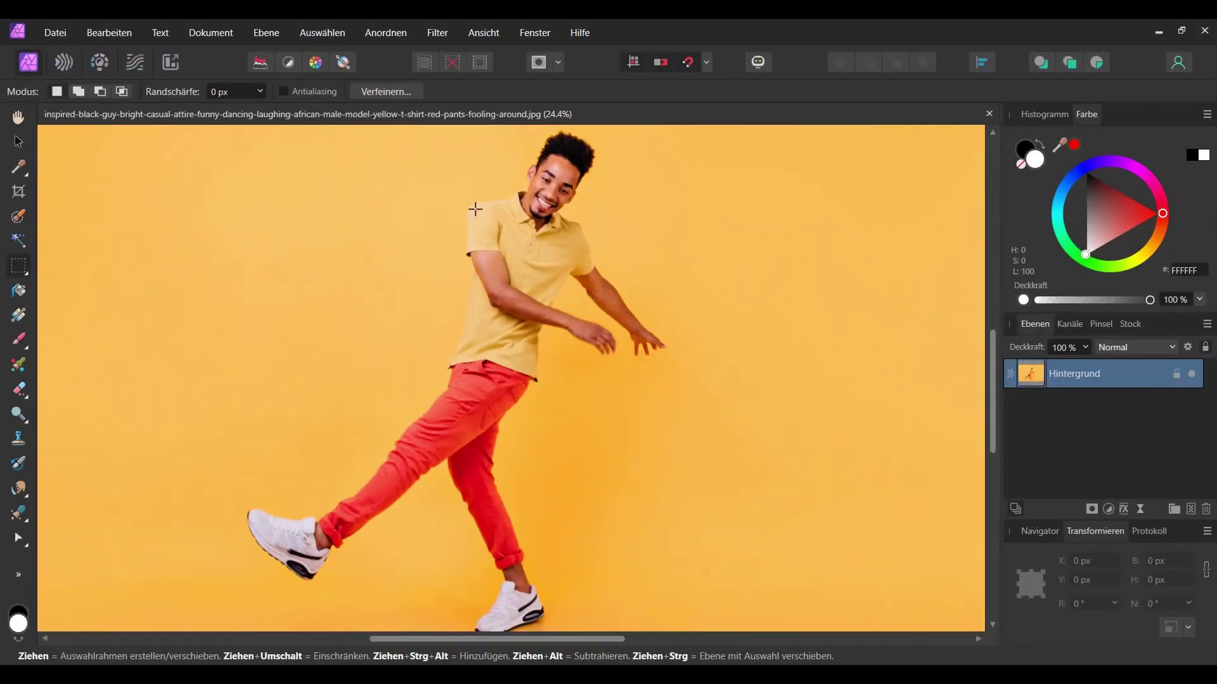
drag(475, 209, 480, 503)
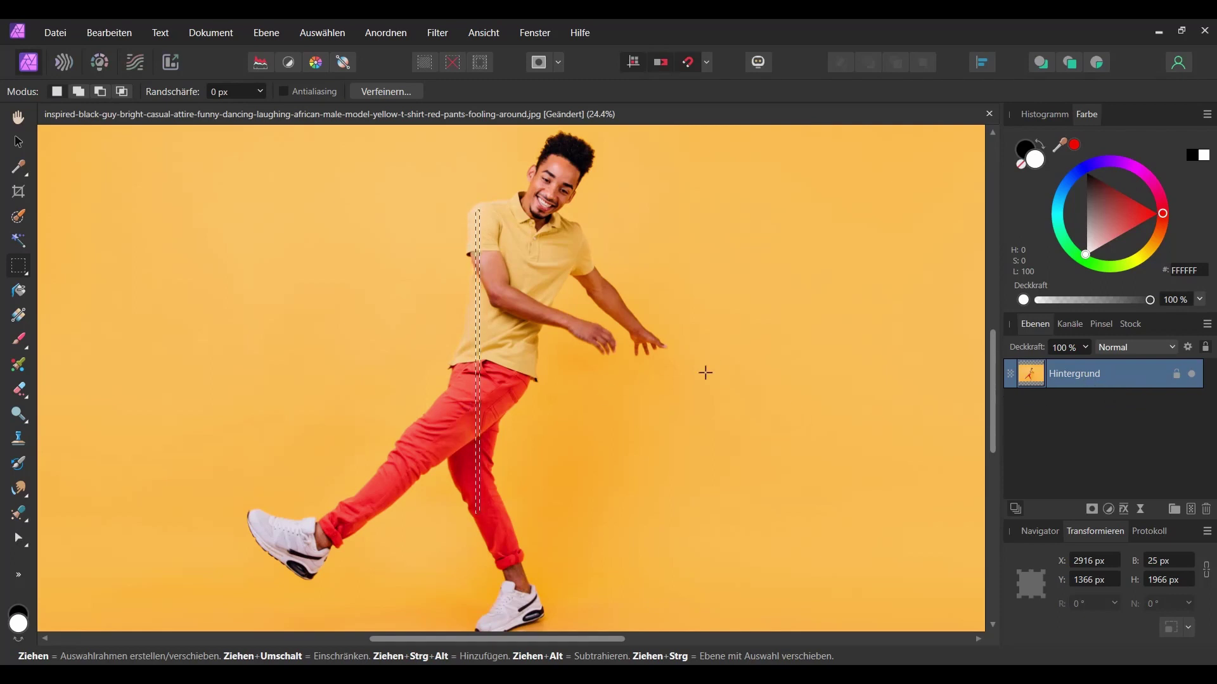
Duplicate the strip to a new layer, check it by toggling the photo, then deselect.
key(ctrl+j)
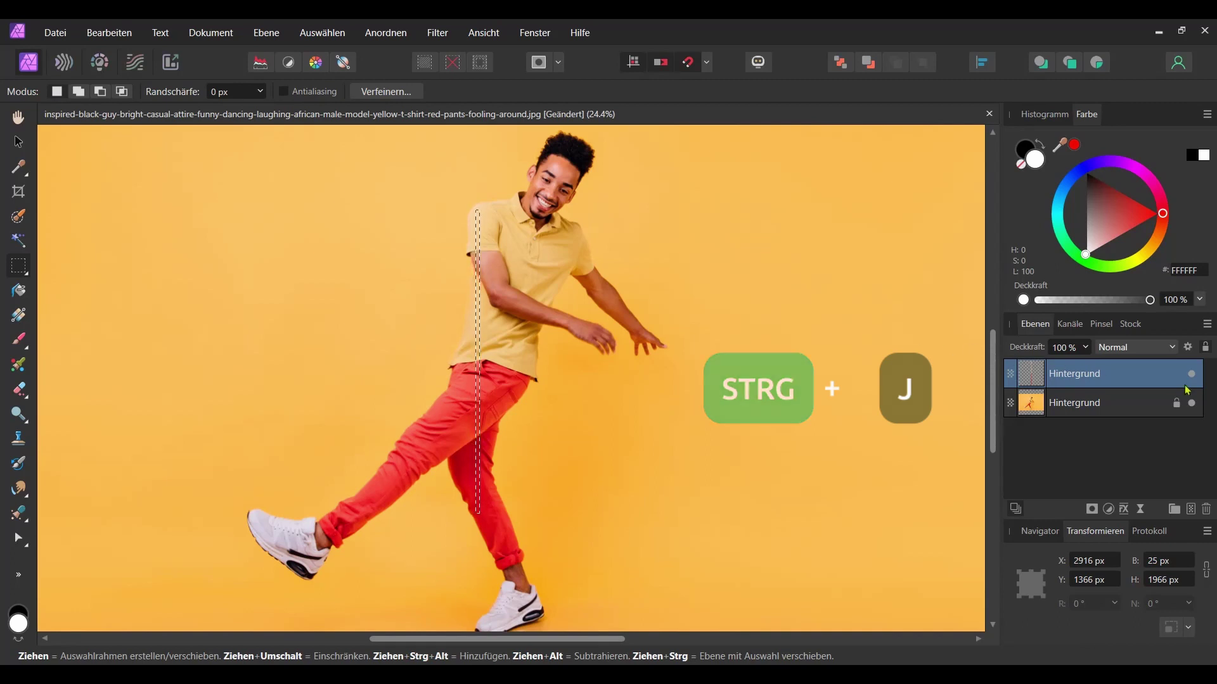
click(1191, 404)
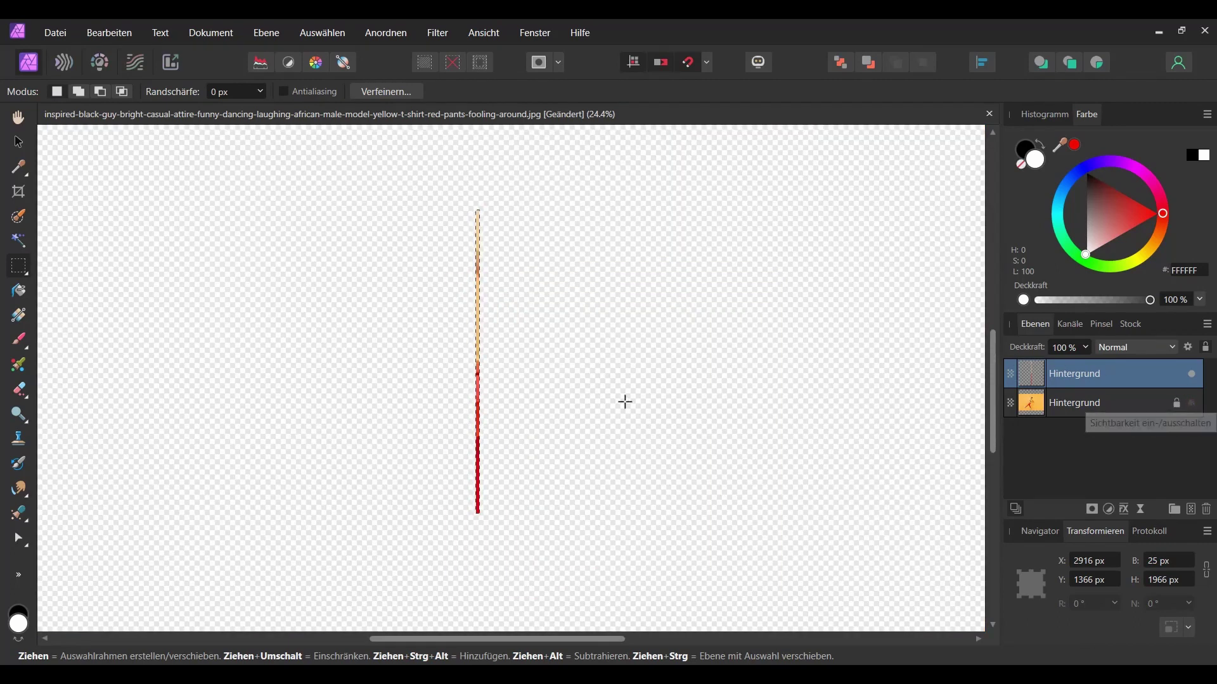
click(1192, 404)
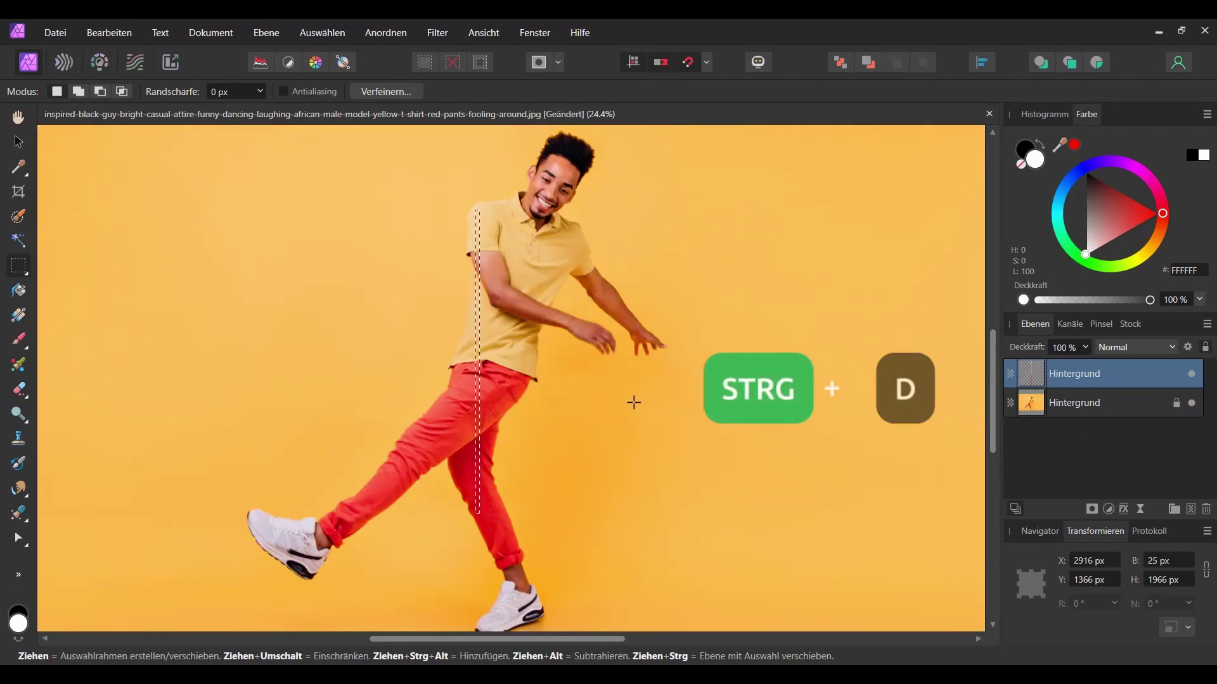
key(ctrl+d)
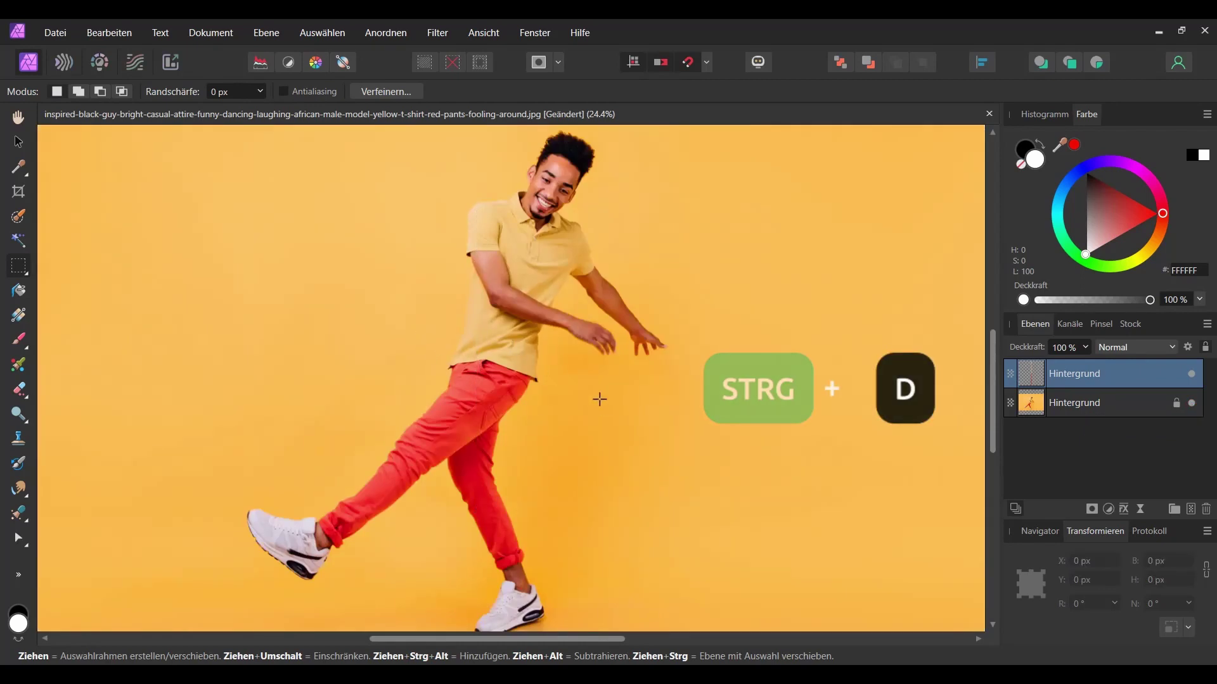
scroll(752, 423, down, 1)
drag(752, 423, 681, 421)
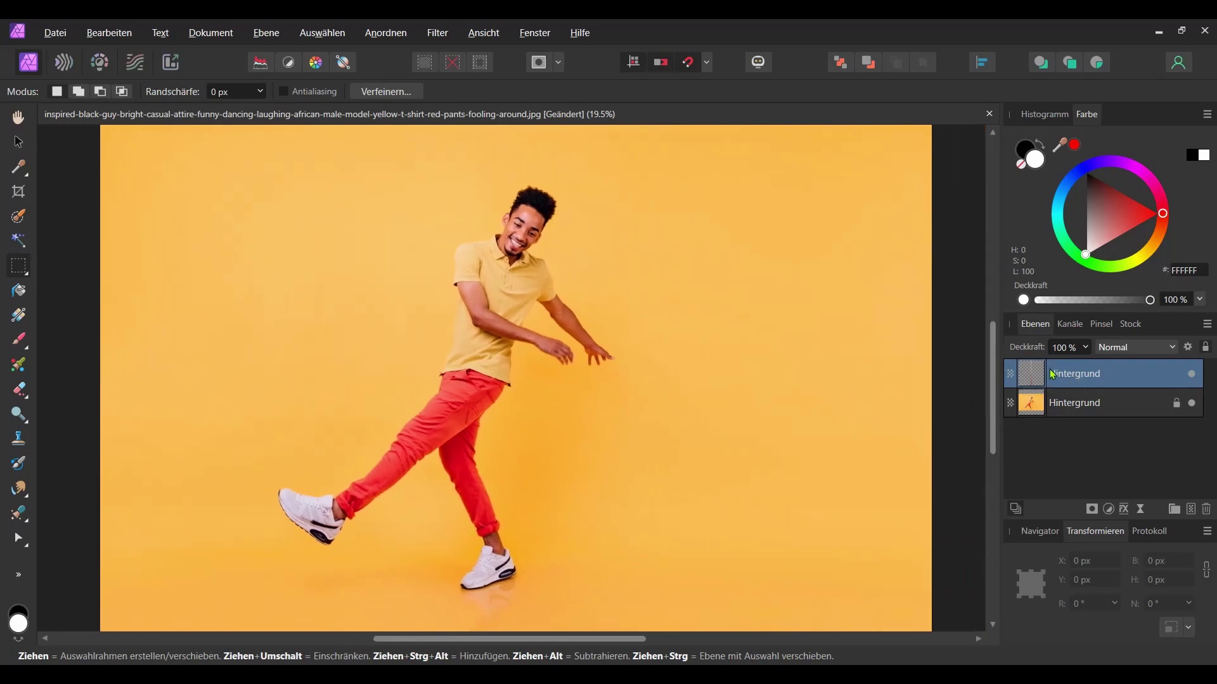
Stretch the strip rightward and leftward across the photo with the Move tool.
click(19, 145)
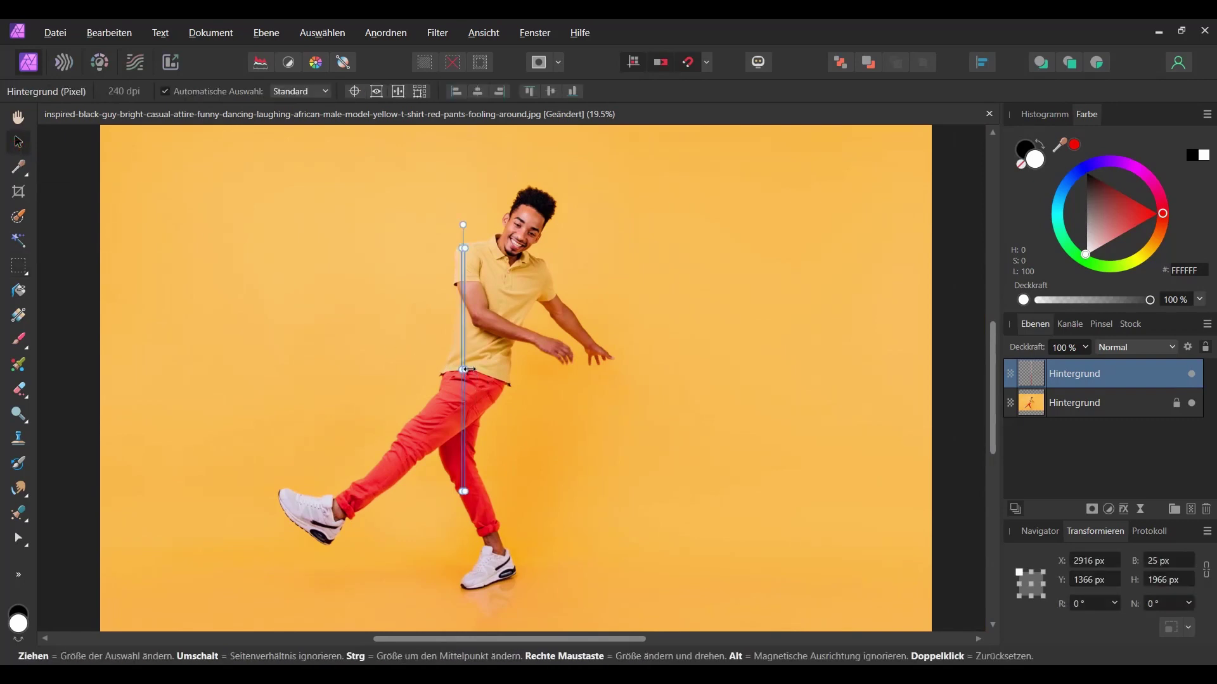
drag(469, 369, 936, 394)
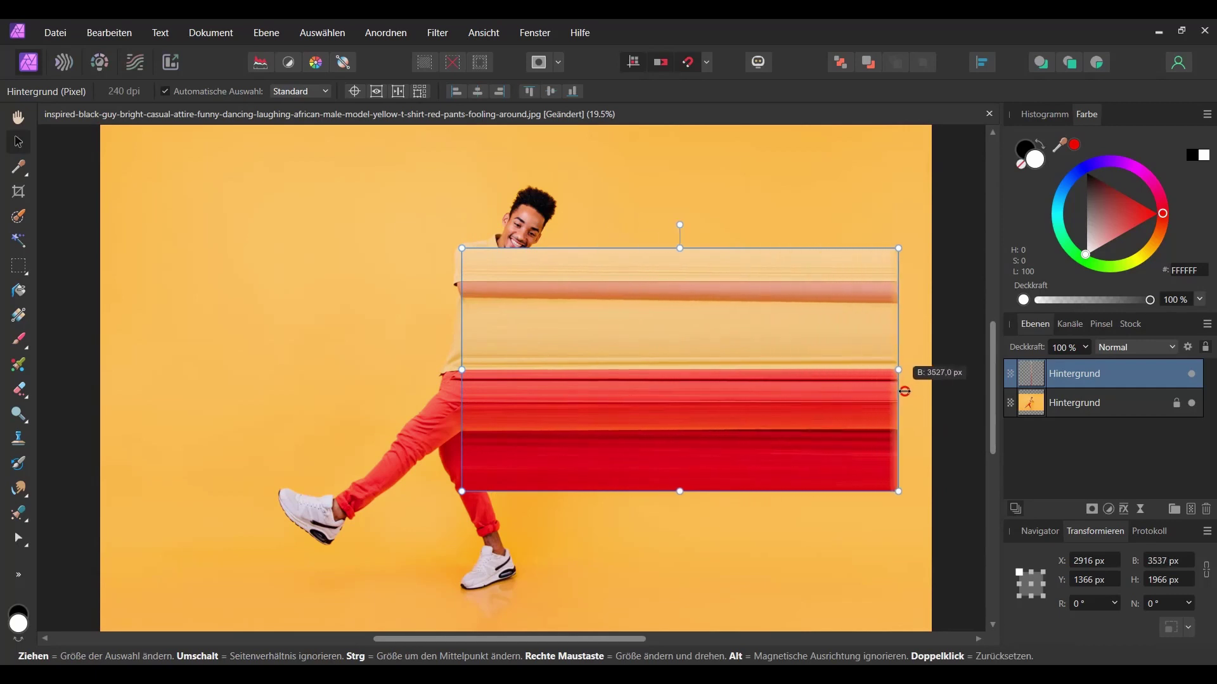
drag(461, 370, 102, 373)
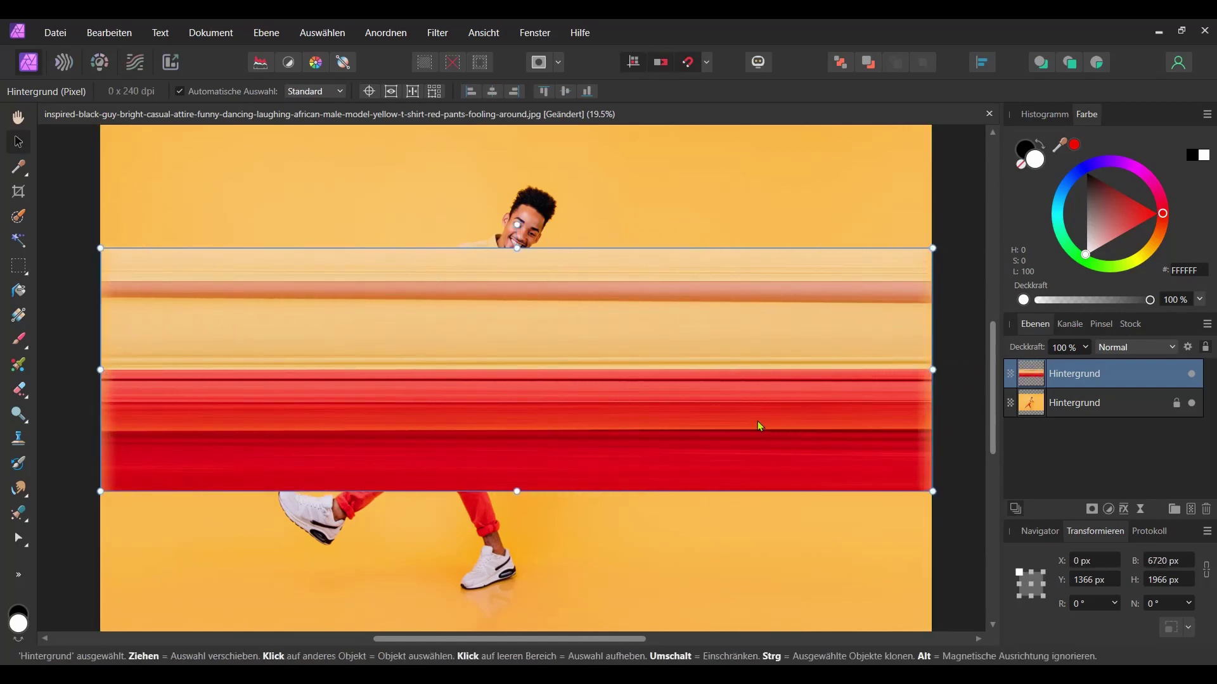
scroll(755, 420, right, 3)
scroll(653, 437, up, 1)
scroll(701, 443, up, 1)
scroll(710, 443, up, 1)
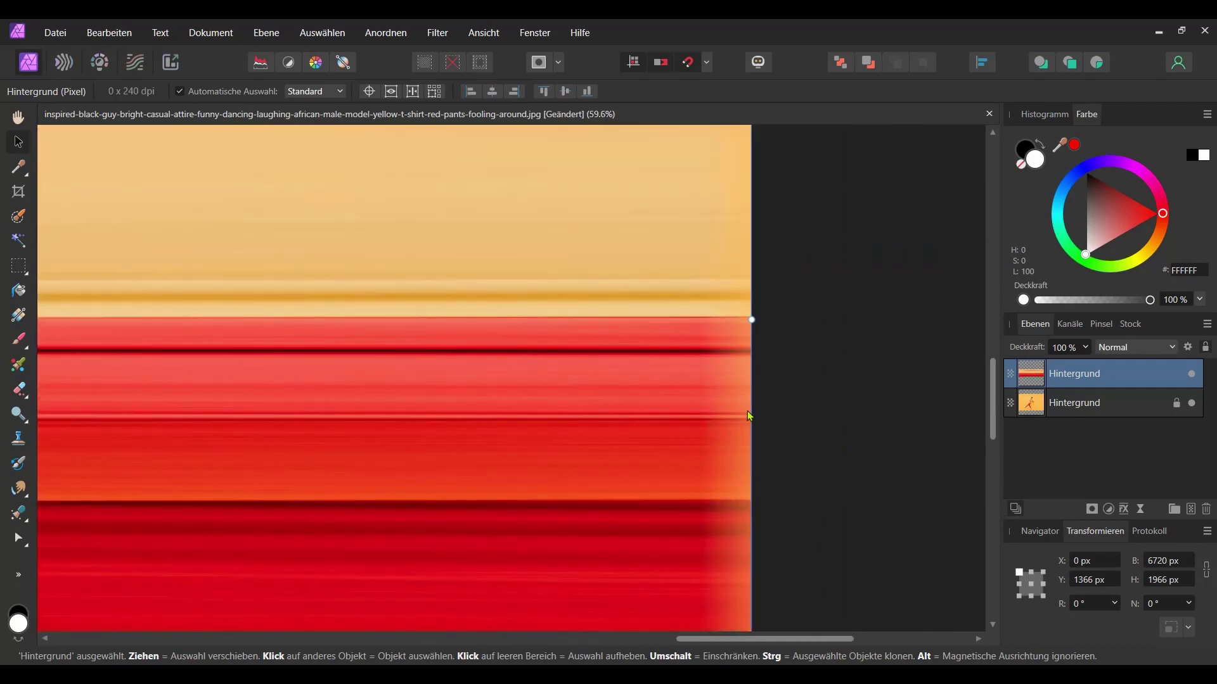
Extend the band slightly past both the right and left canvas edges.
drag(751, 319, 852, 320)
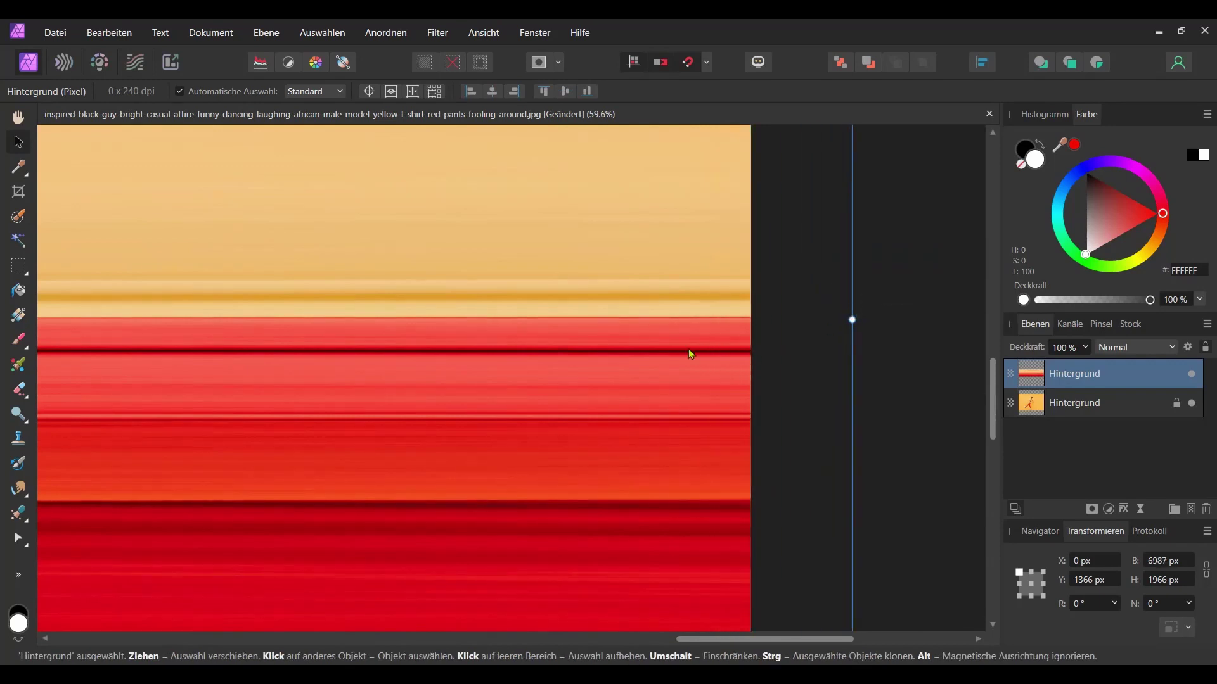
scroll(665, 379, down, 1)
scroll(447, 421, down, 2)
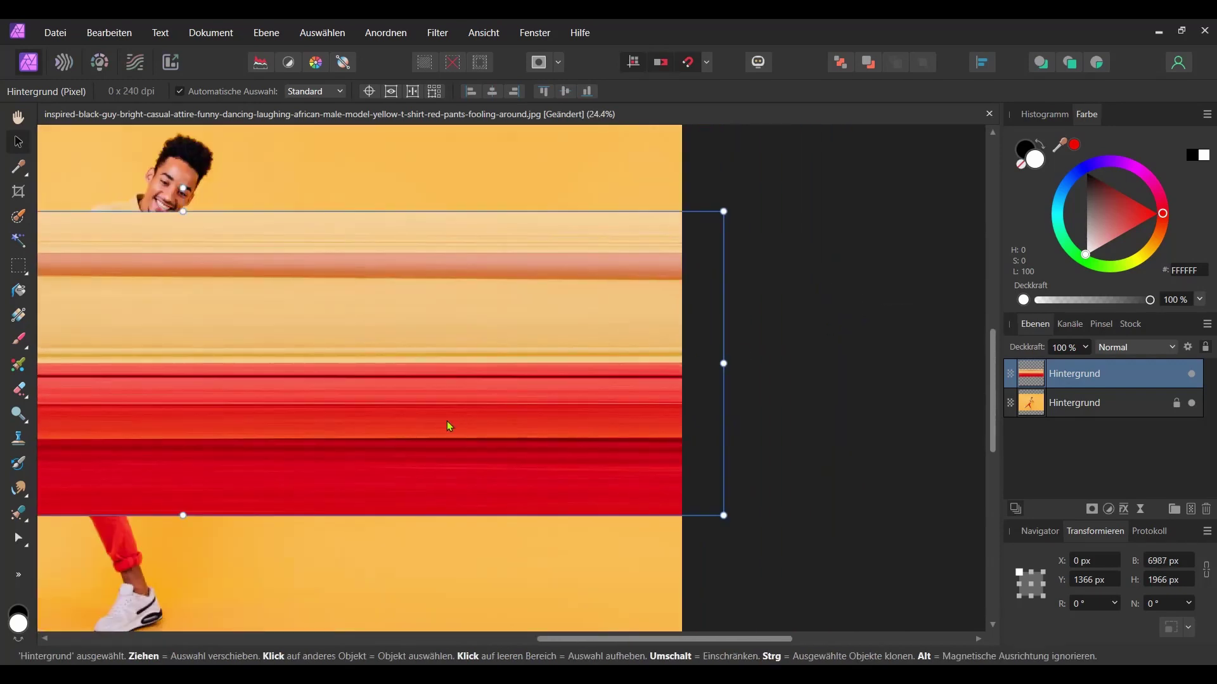
scroll(820, 404, left, 3)
scroll(488, 394, left, 1)
scroll(487, 394, up, 1)
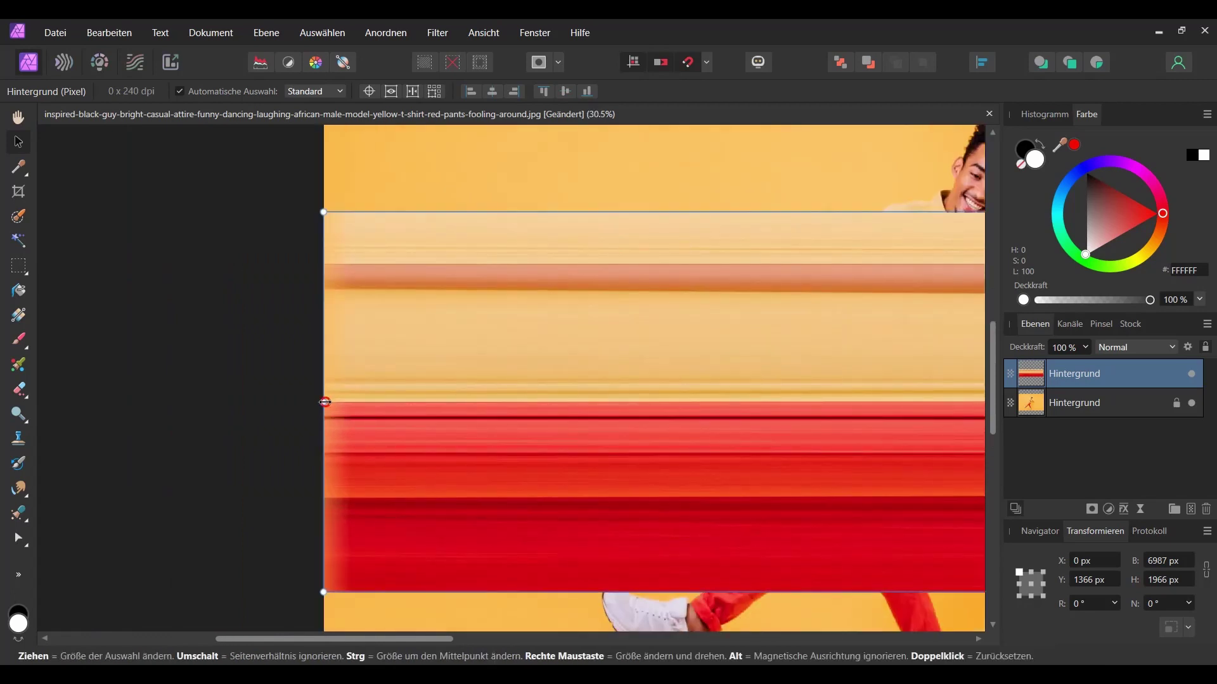
drag(324, 402, 273, 402)
scroll(518, 417, down, 2)
scroll(735, 443, right, 3)
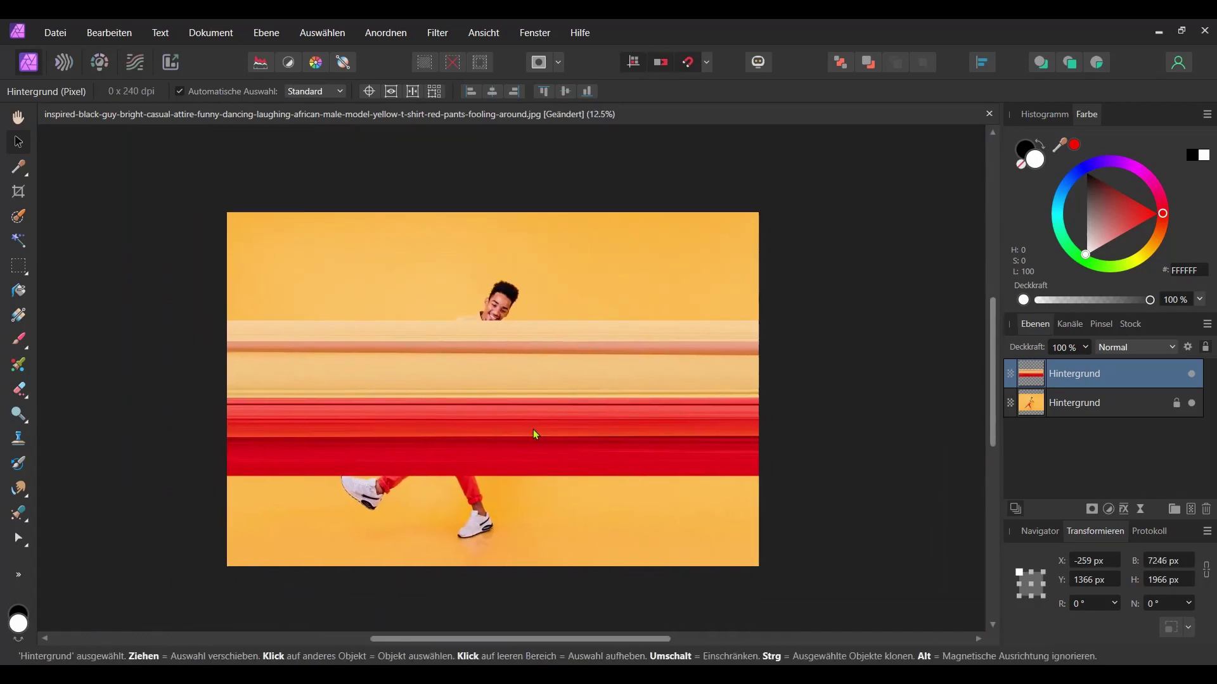
scroll(537, 430, up, 1)
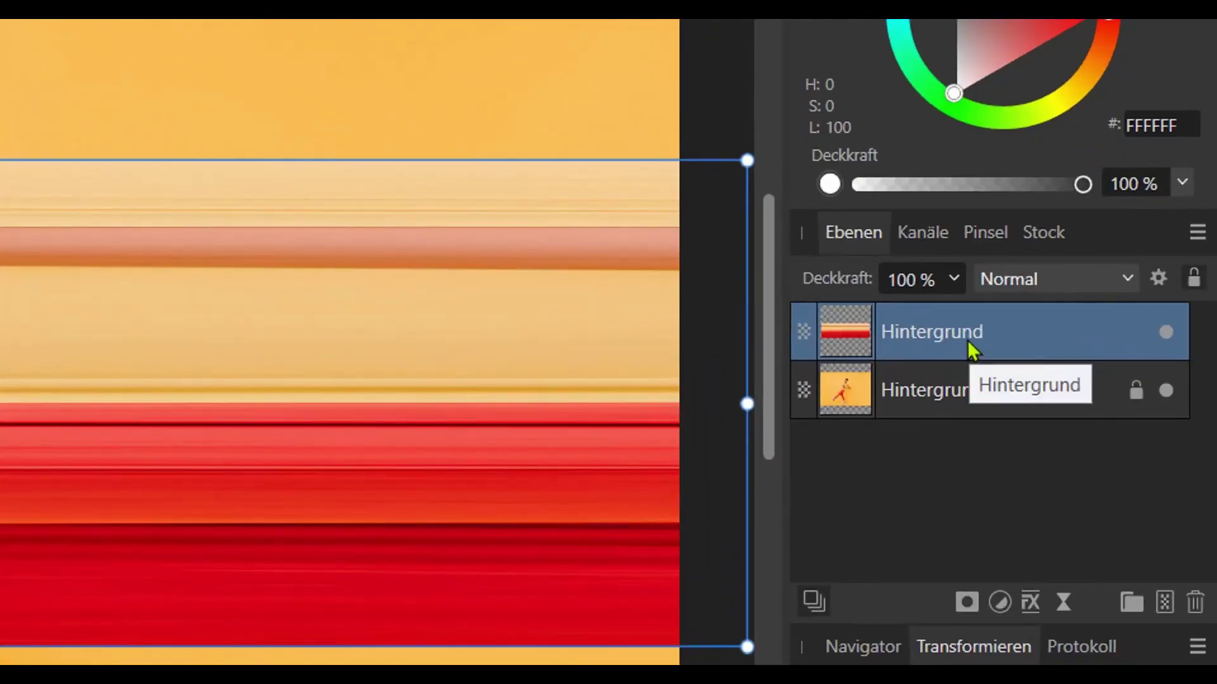
Rasterize and trim the band layer, then apply the Cartesian-to-Polar distortion filter.
right_click(946, 347)
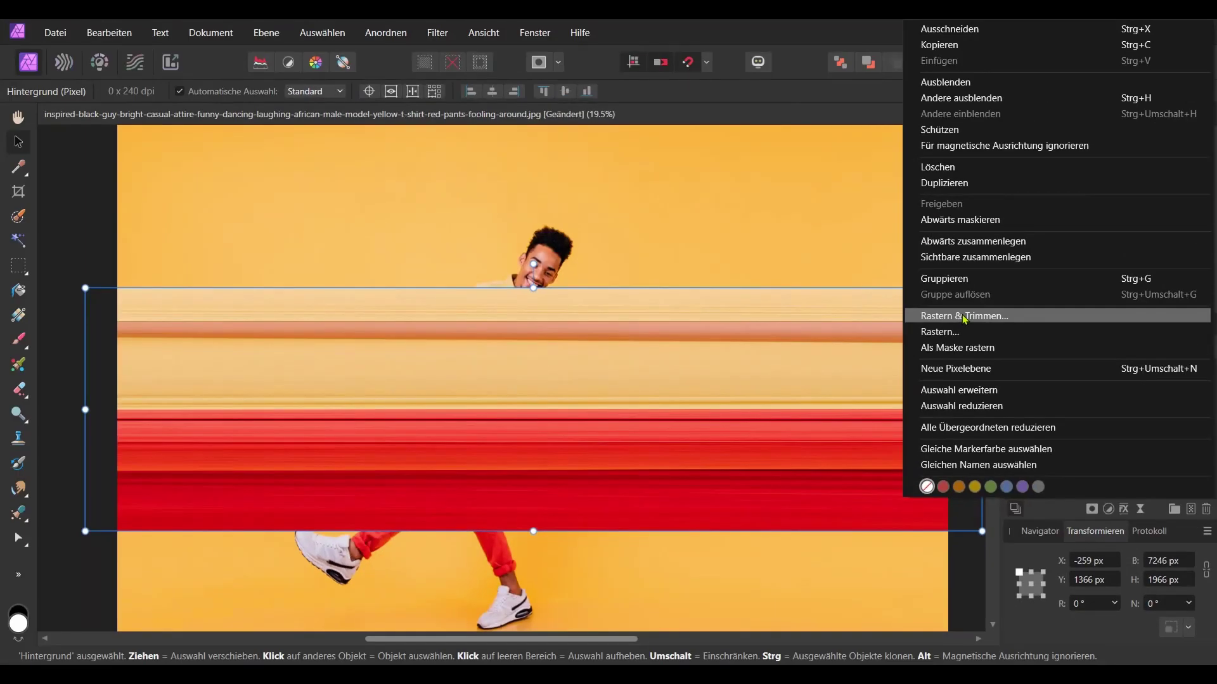
click(964, 316)
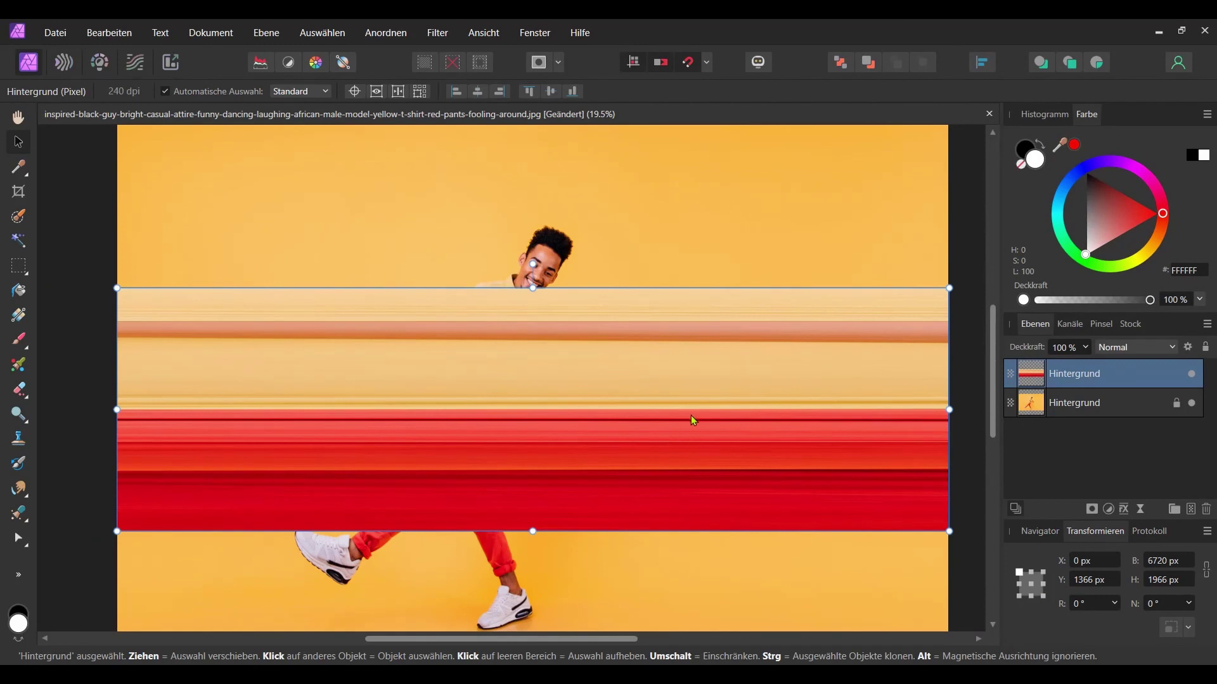
click(438, 33)
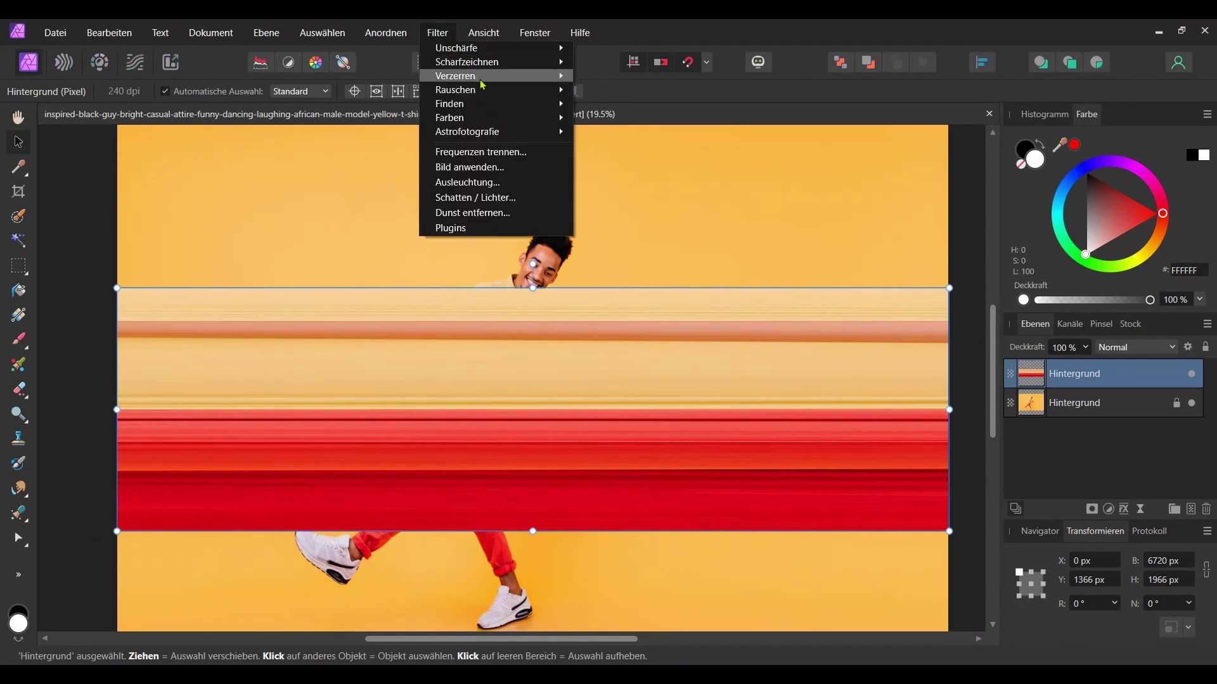
mouse_move(455, 75)
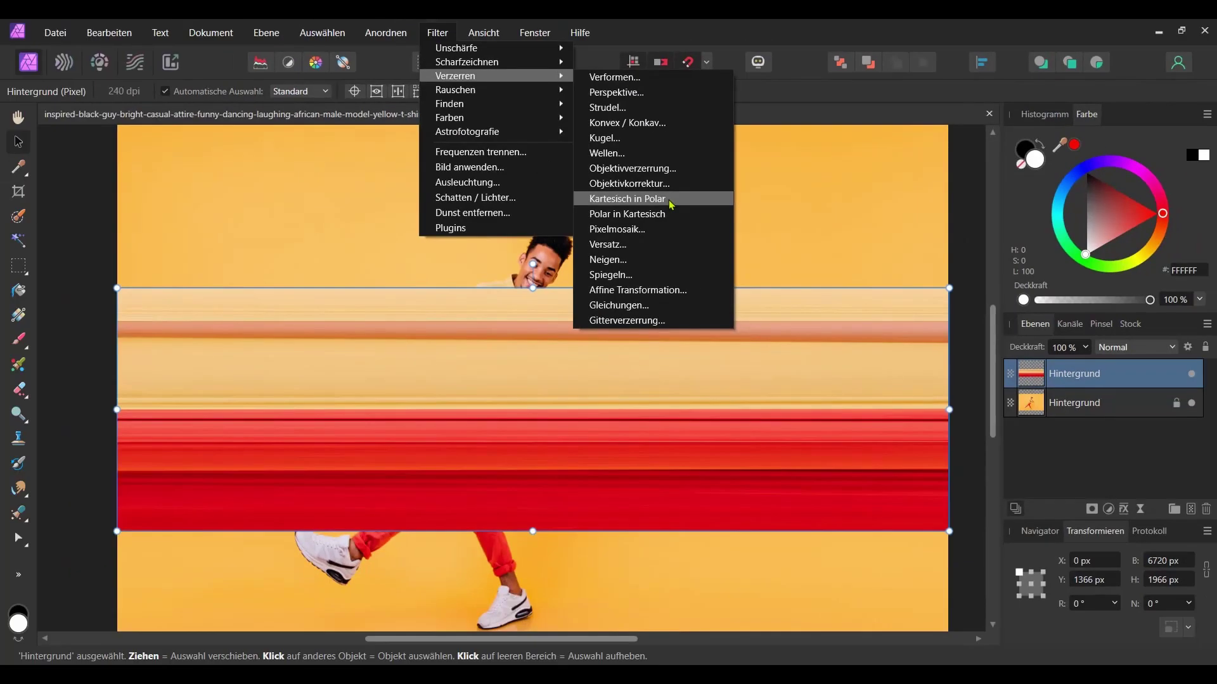
click(670, 204)
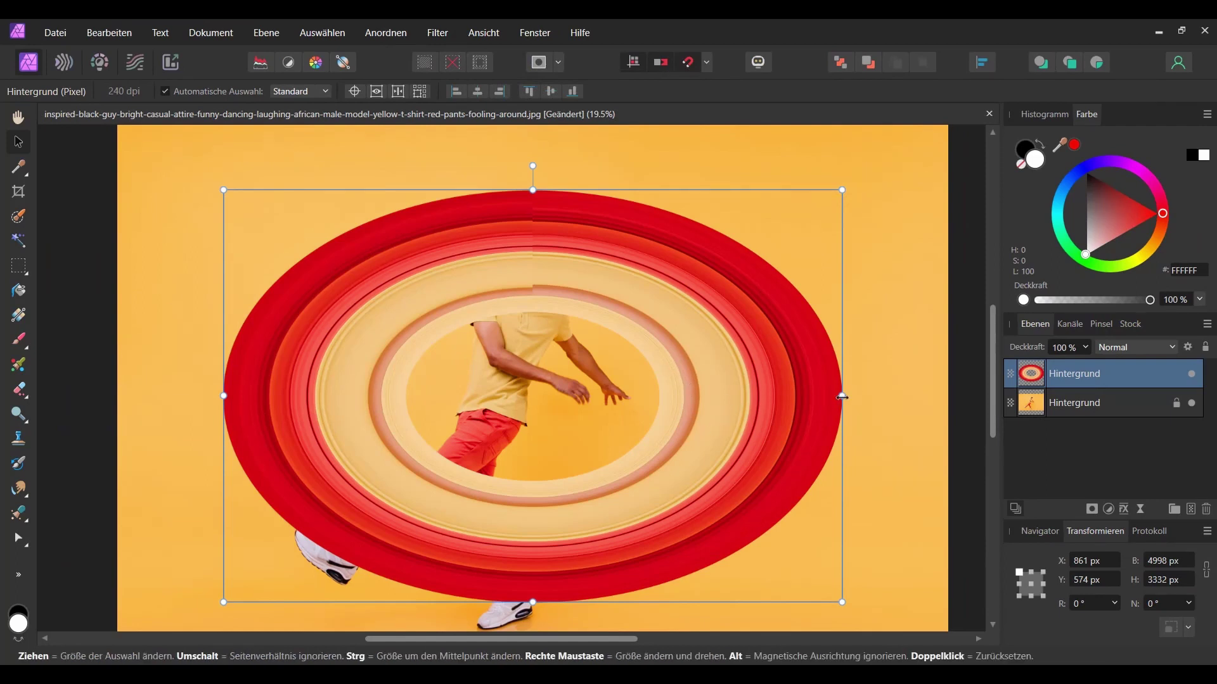
Narrow the rings into a circle, shift it slightly left and down, and hide its layer.
drag(841, 396, 741, 379)
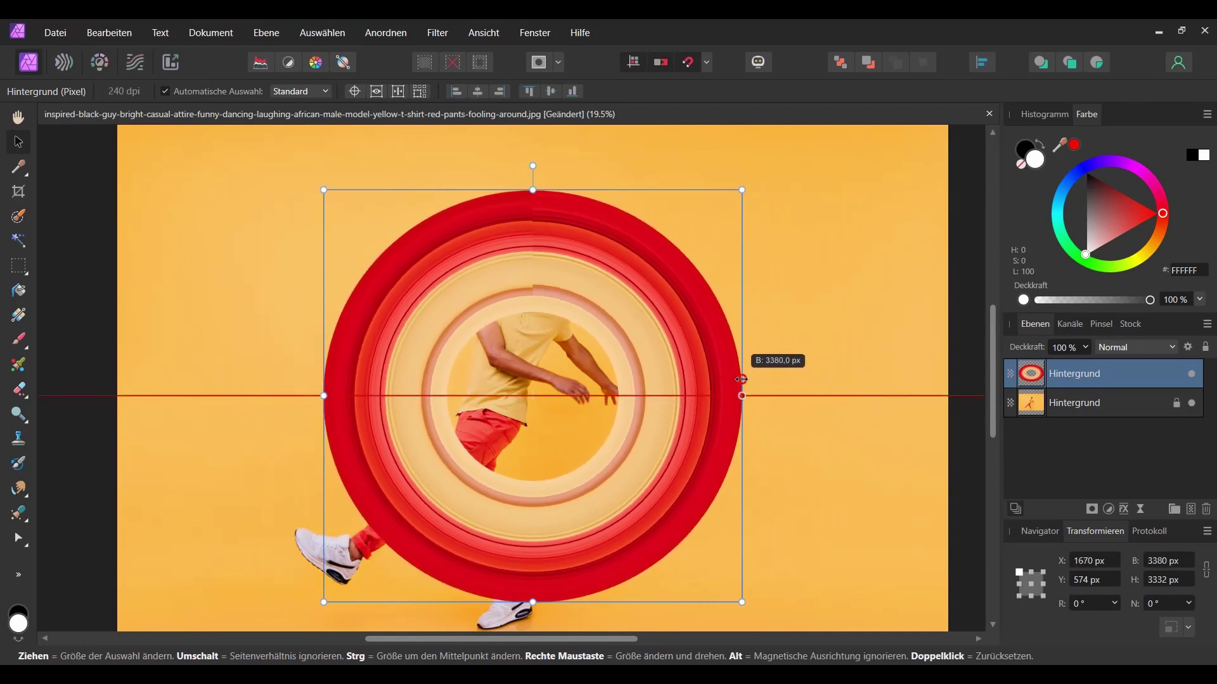
drag(741, 380, 742, 380)
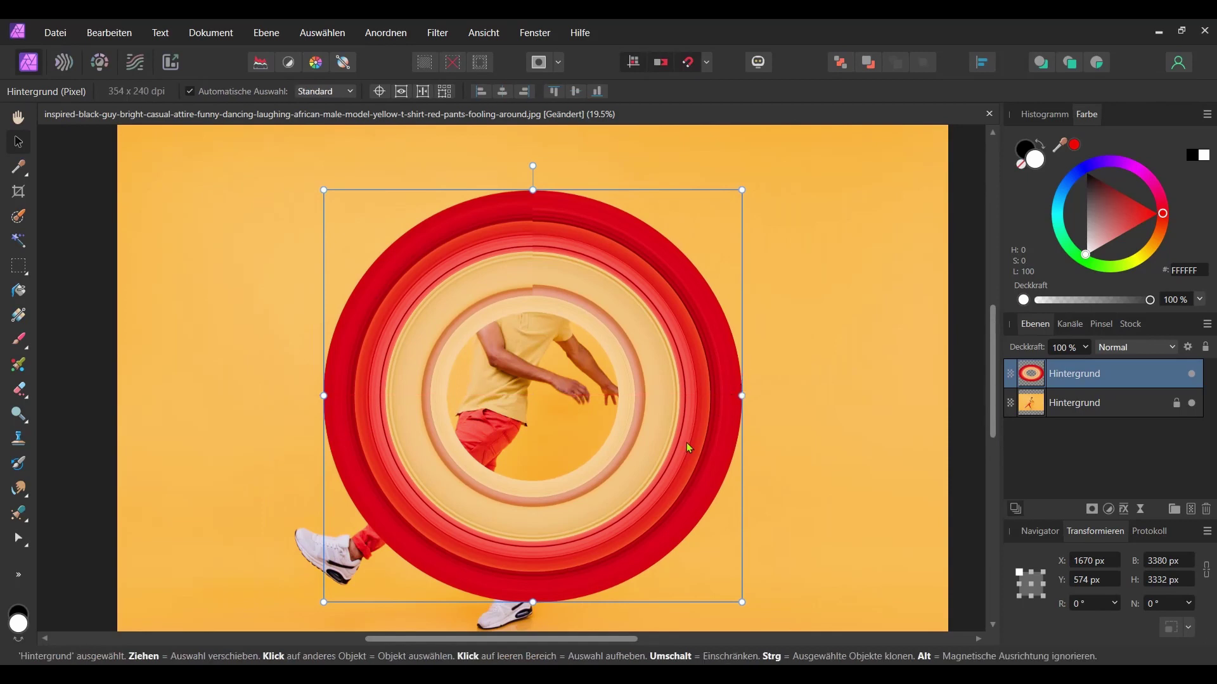
drag(681, 464, 648, 468)
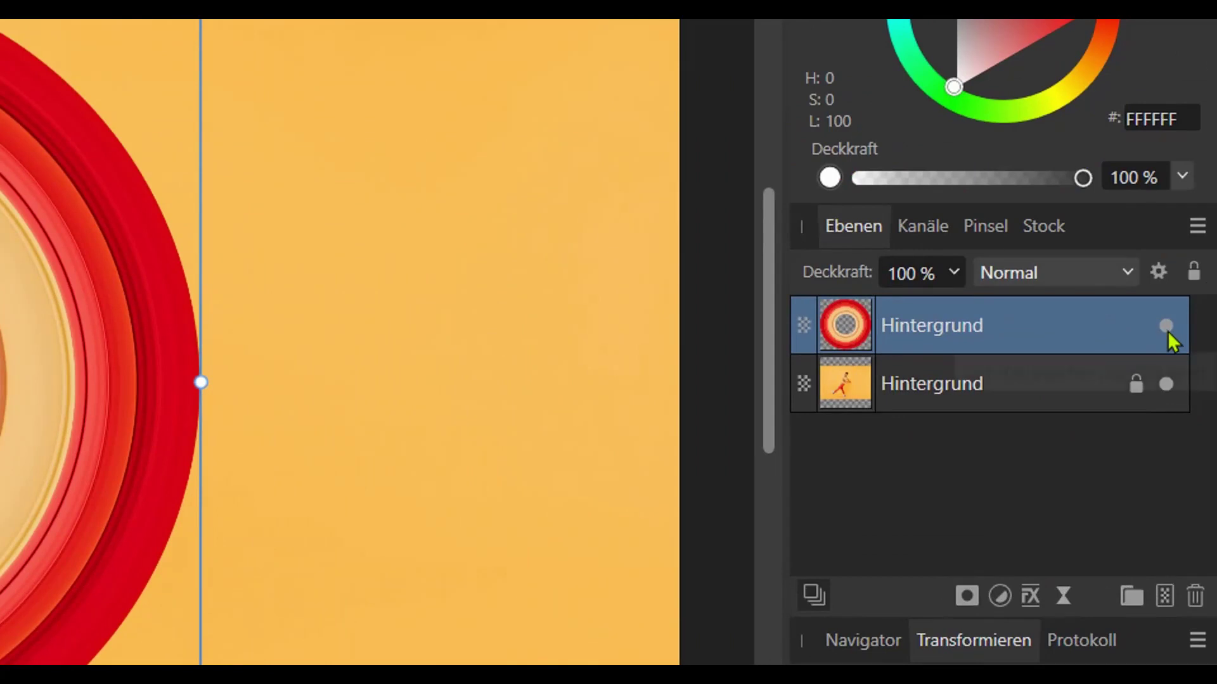
click(1191, 373)
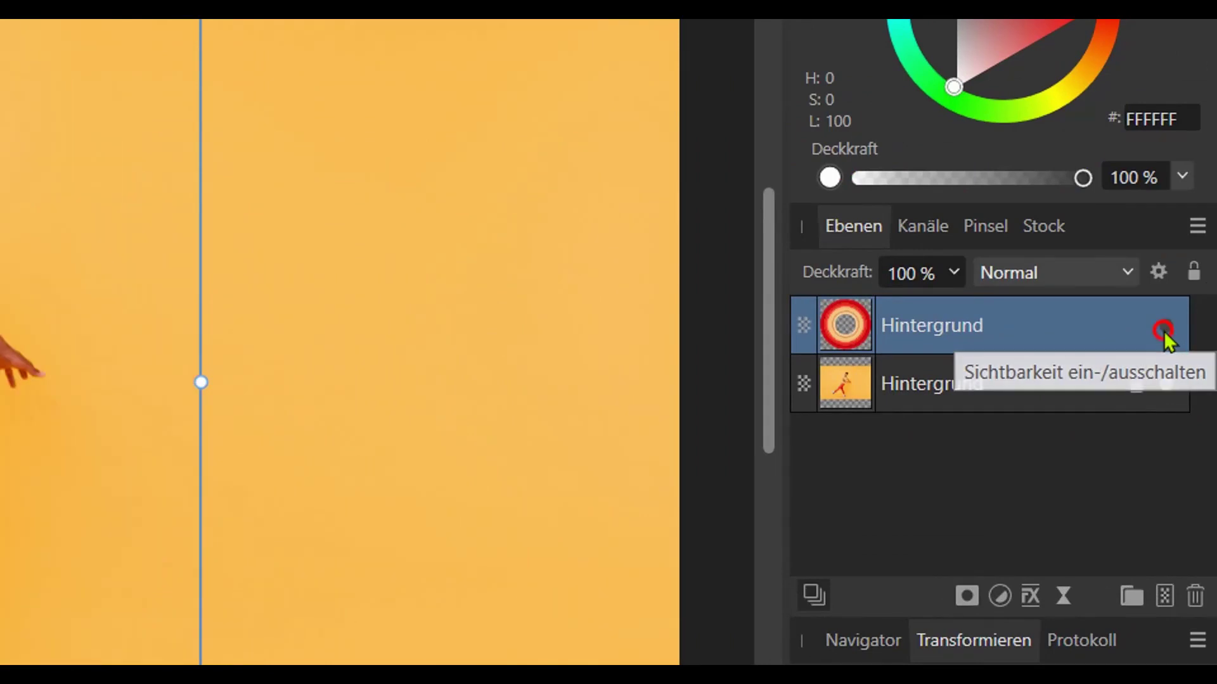
Paint over the dancer with a 45 px Selection Brush and copy him to a new layer.
click(931, 389)
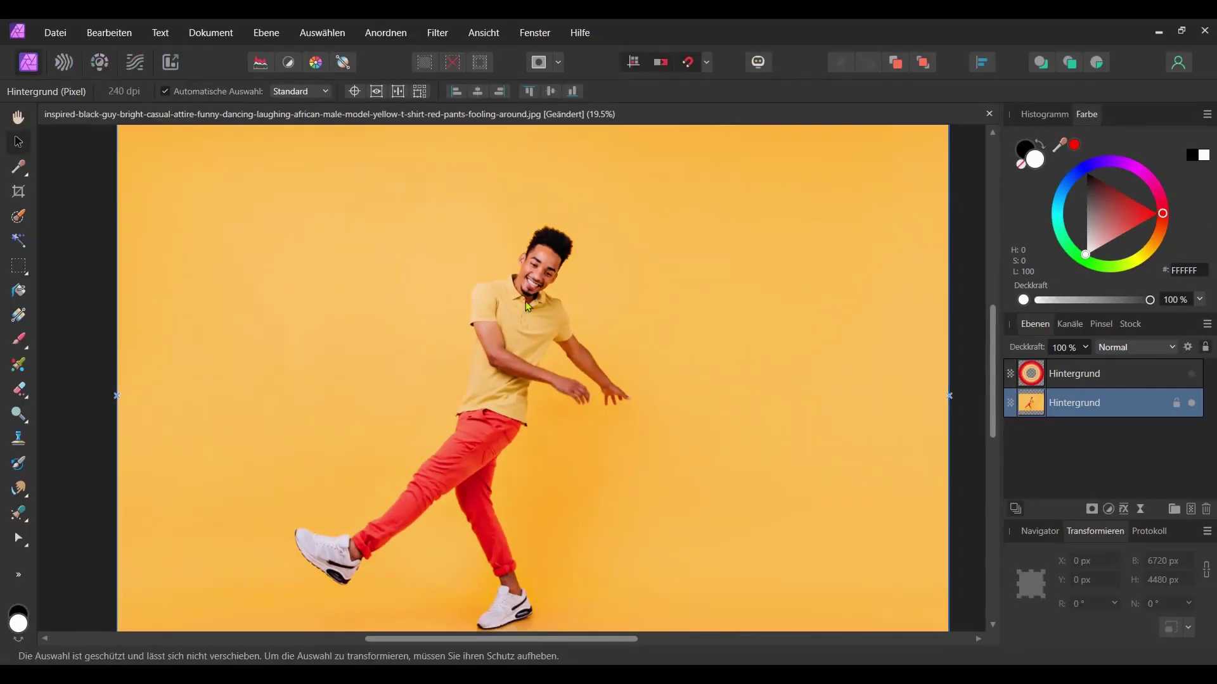
click(19, 218)
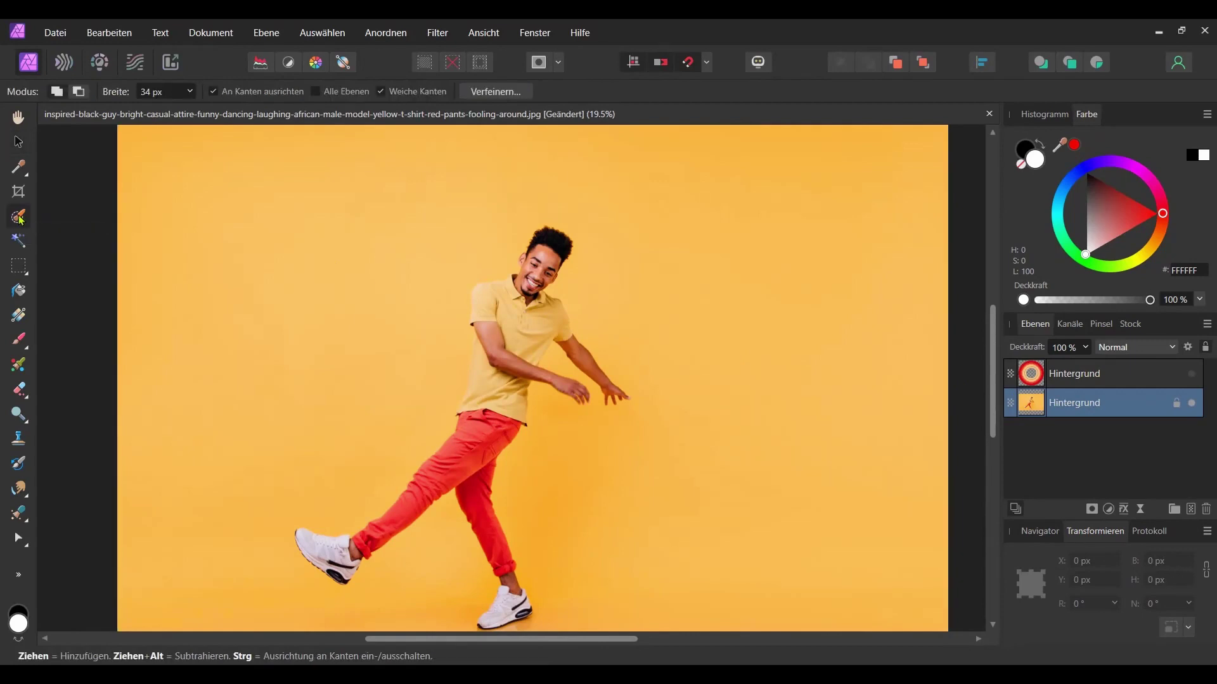
drag(189, 91, 190, 90)
mouse_move(557, 246)
mouse_down()
mouse_move(490, 423)
mouse_move(499, 569)
mouse_up()
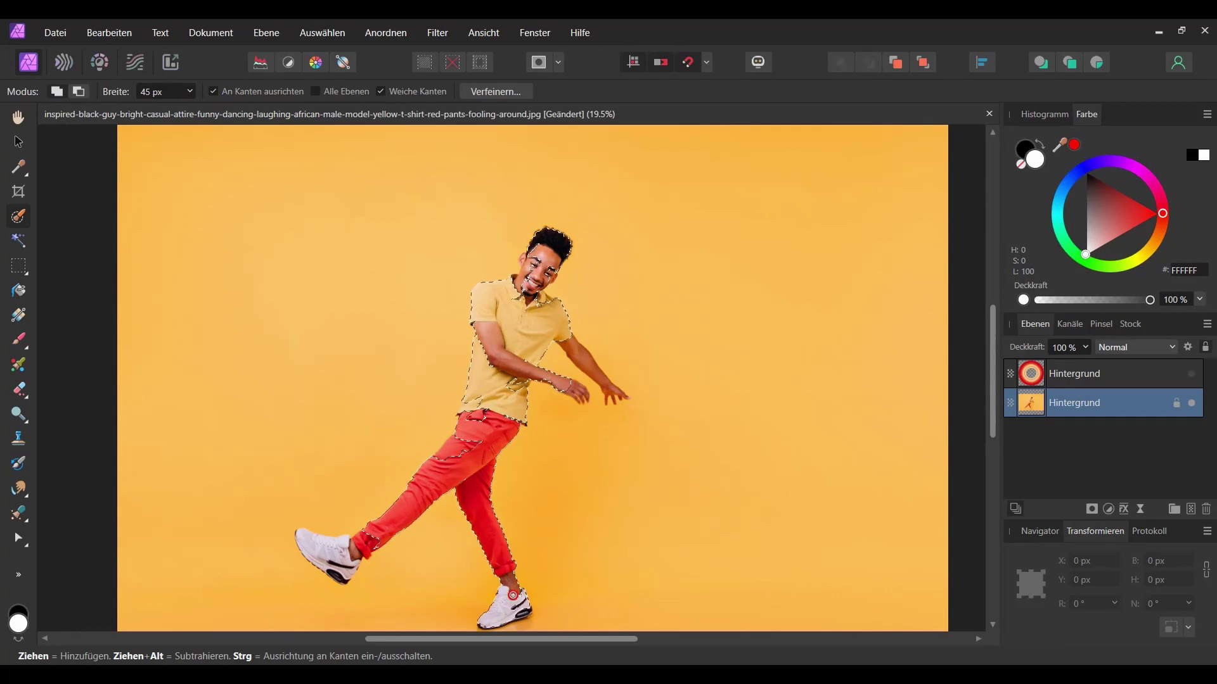
drag(499, 569, 508, 578)
scroll(633, 608, up, 1)
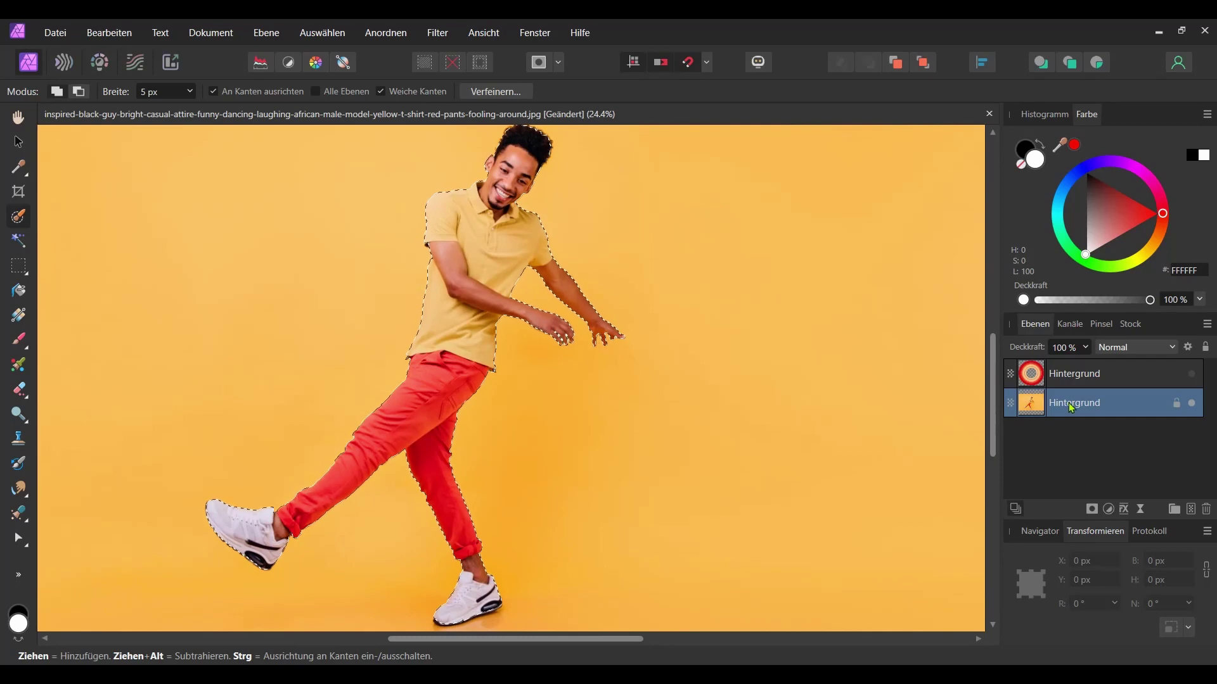
key(ctrl+j)
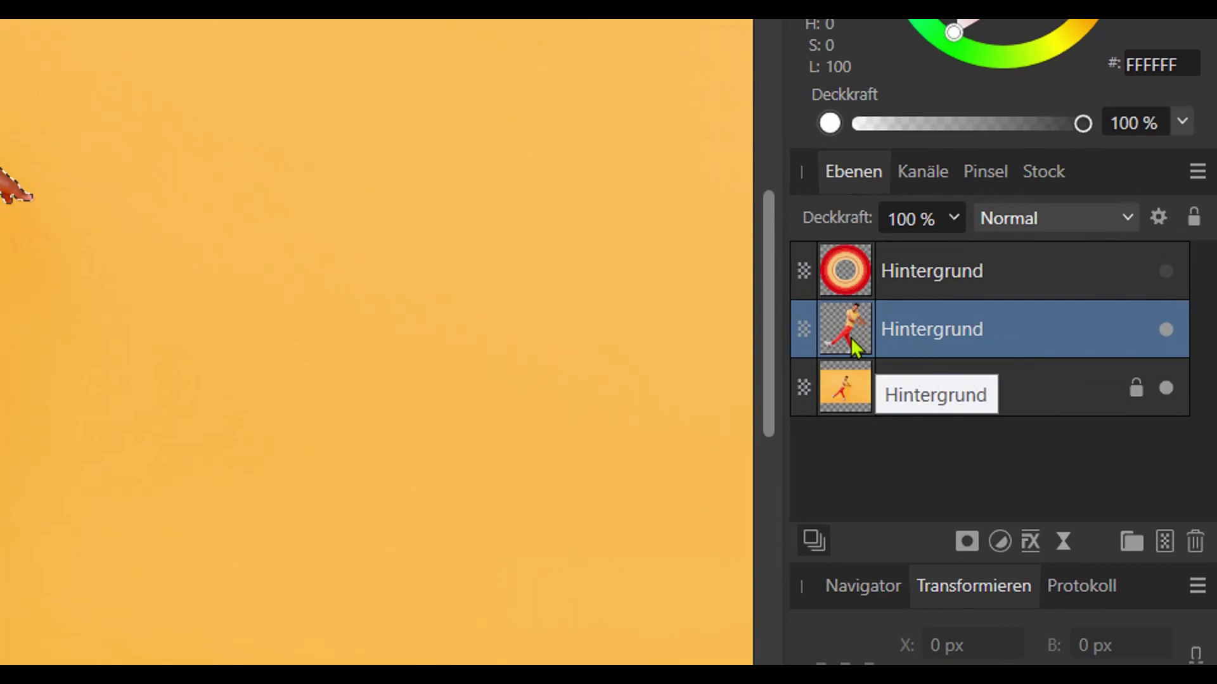
Move the dancer layer above the ring layer, make the ring visible, and deselect.
click(987, 335)
drag(988, 336, 981, 252)
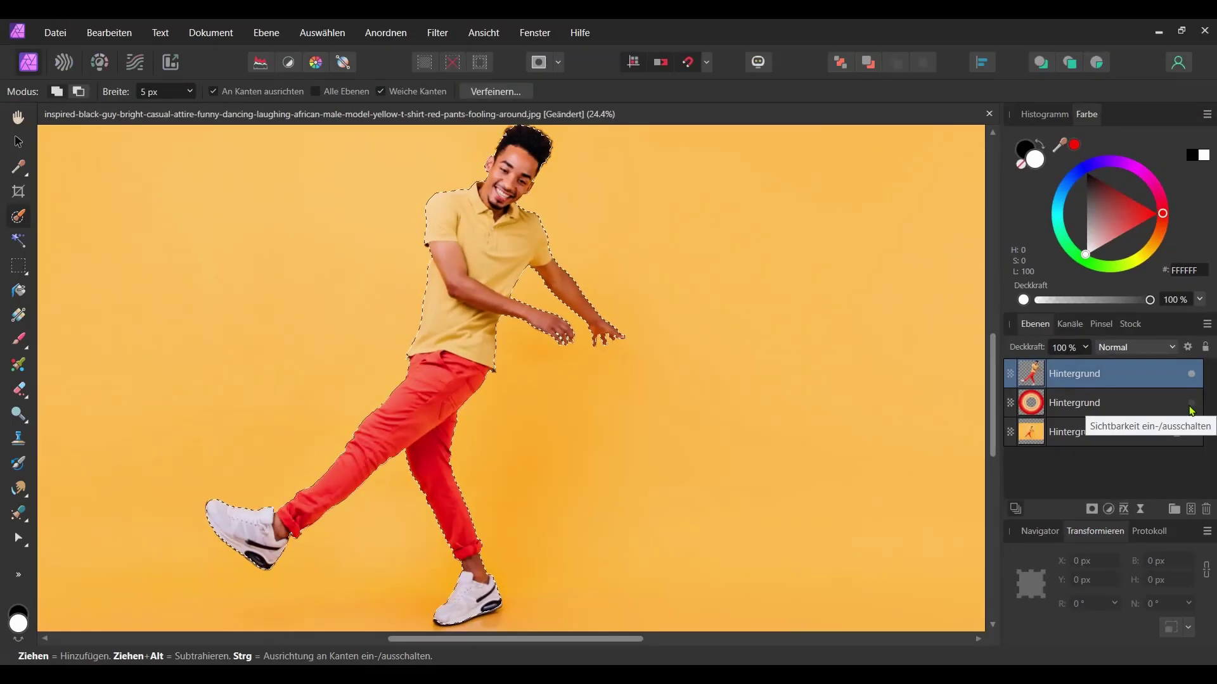
click(1191, 403)
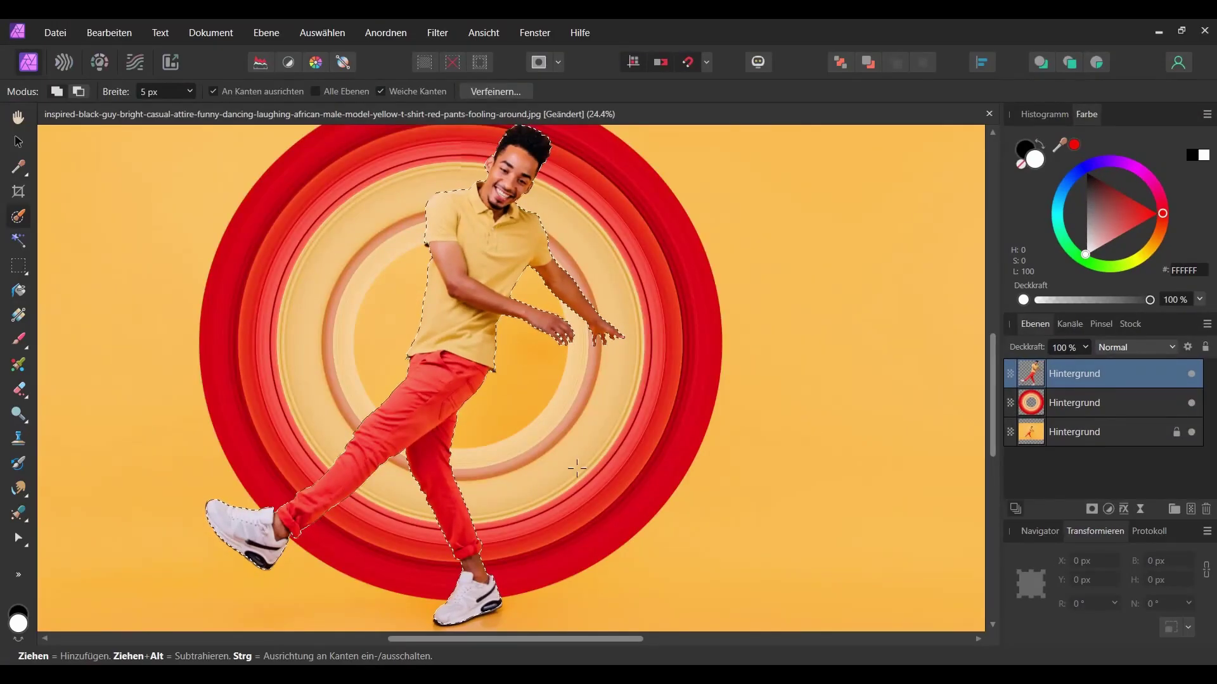
scroll(570, 428, down, 1)
key(ctrl+d)
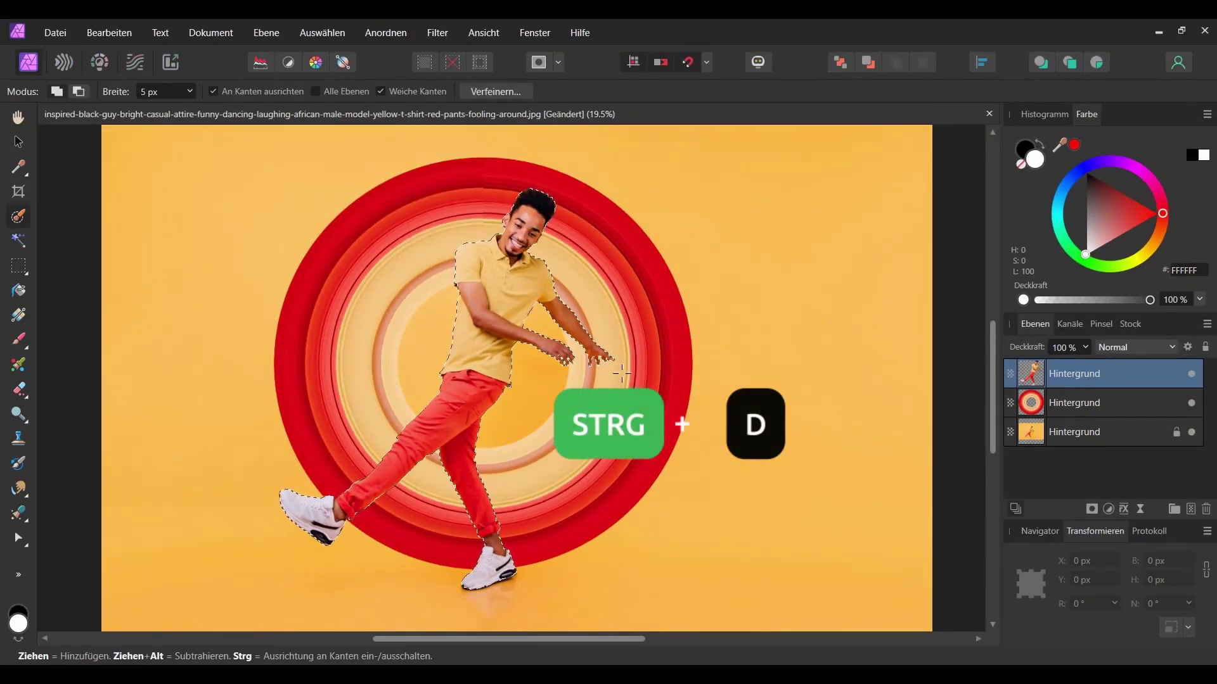
key(ctrl+d)
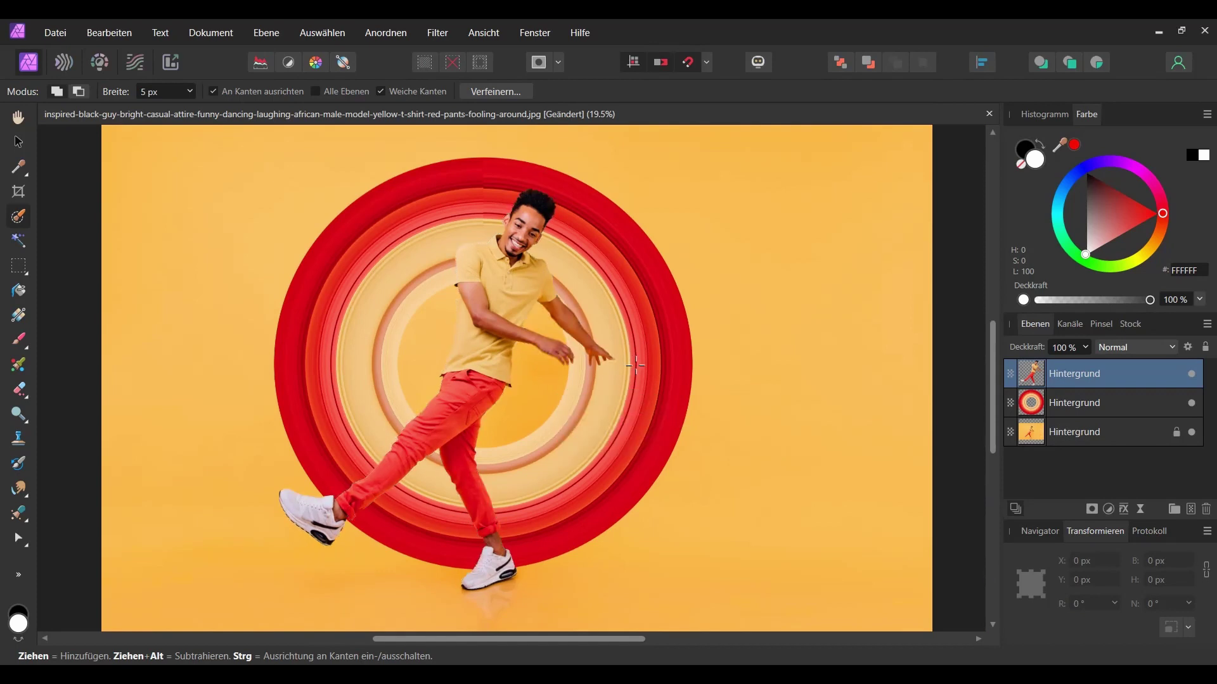
scroll(672, 405, left, 1)
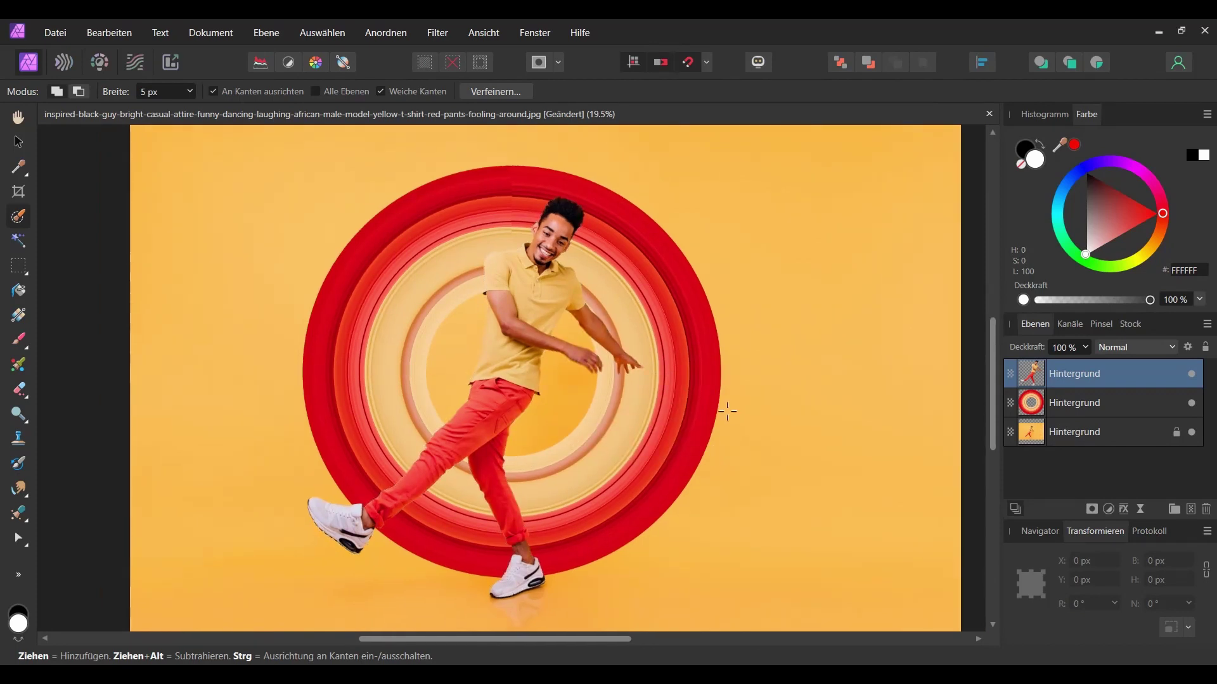
Rotate the ring layer about 90 degrees and a little further with the Move tool.
click(1076, 411)
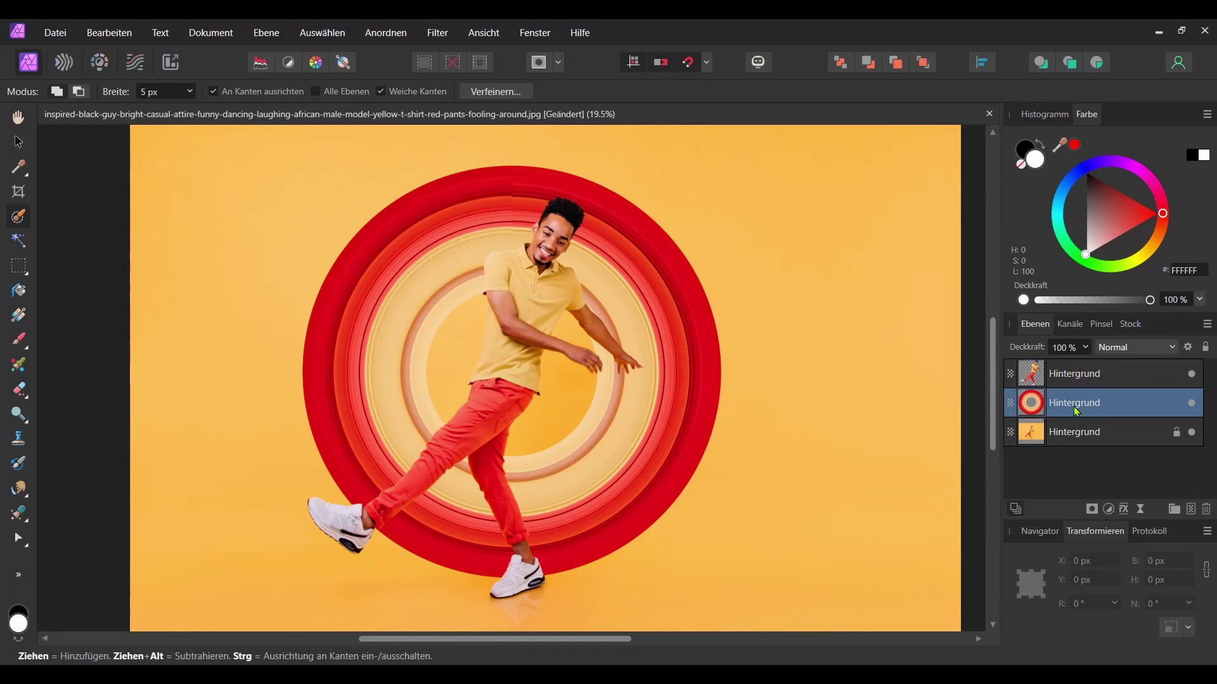
click(20, 143)
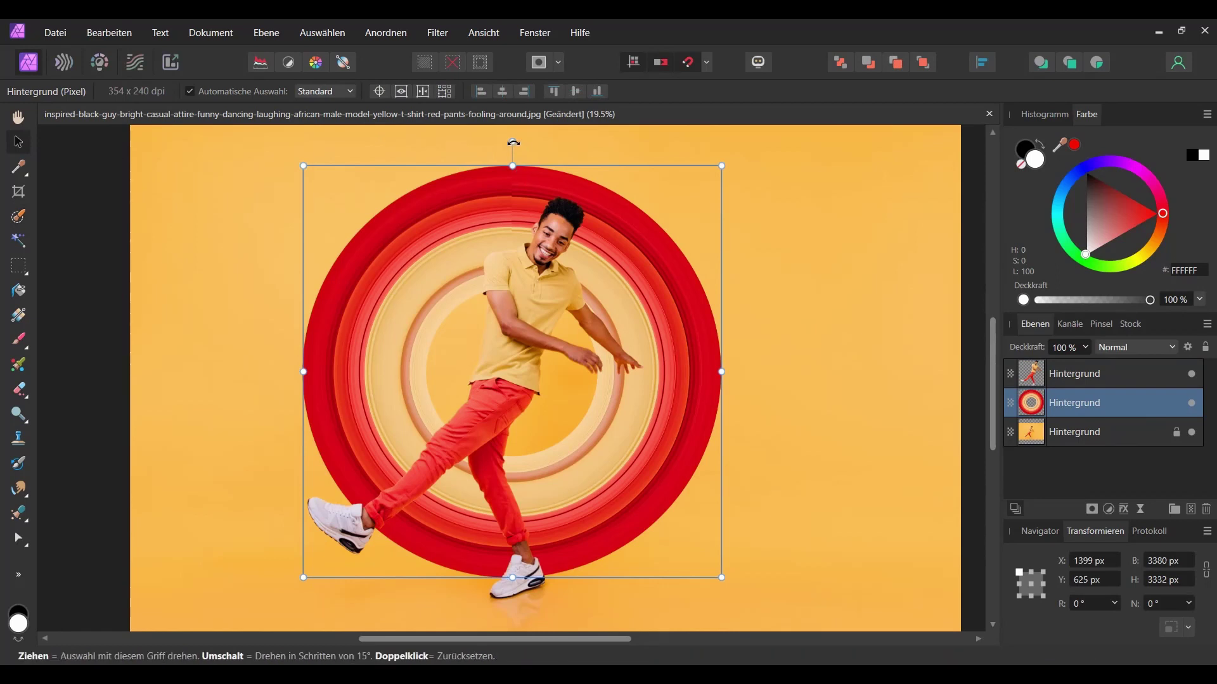
drag(514, 143, 191, 364)
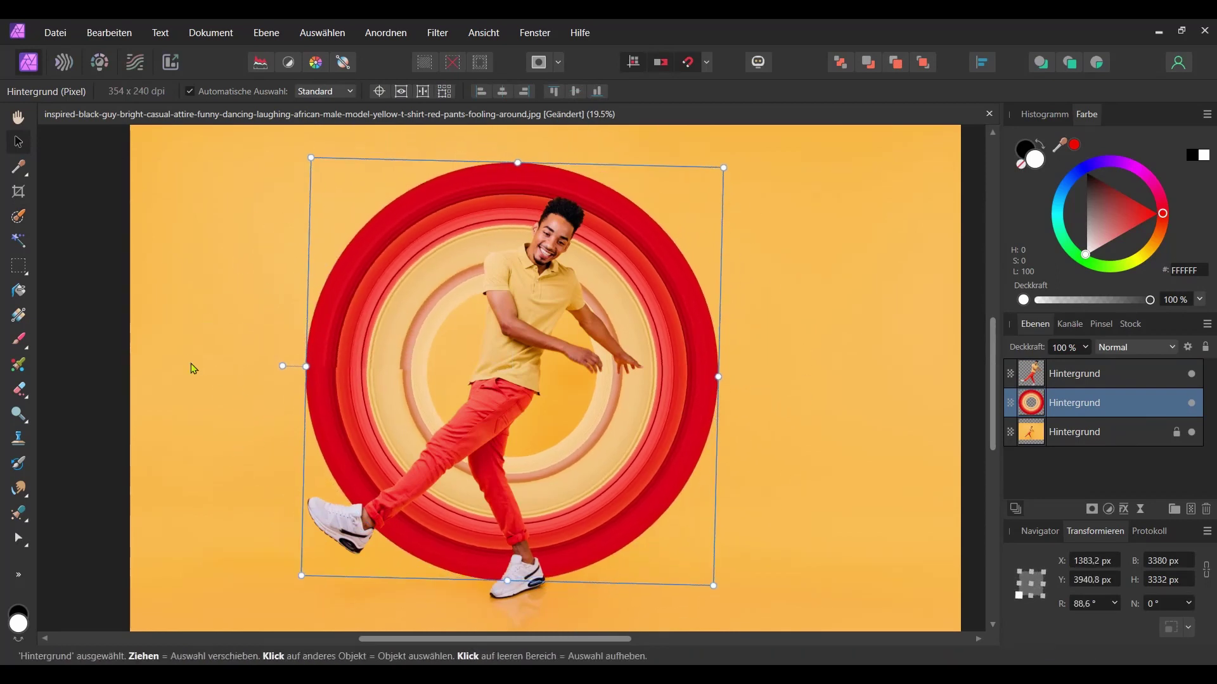
scroll(321, 374, up, 3)
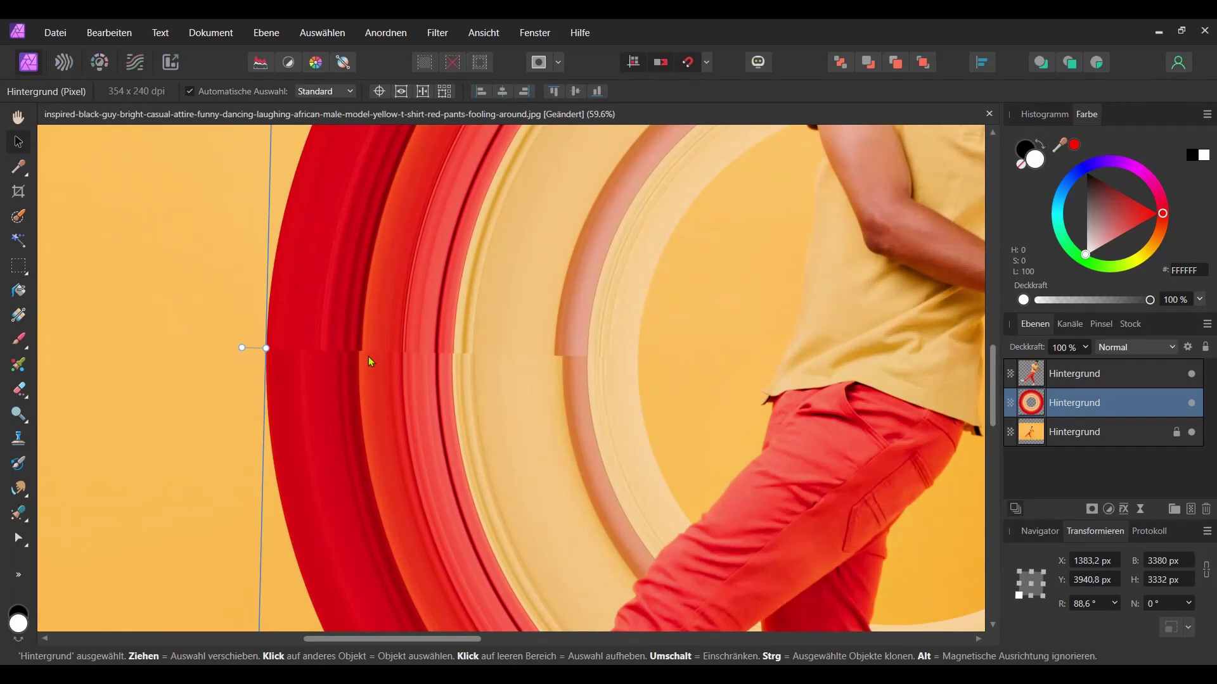
scroll(506, 342, down, 4)
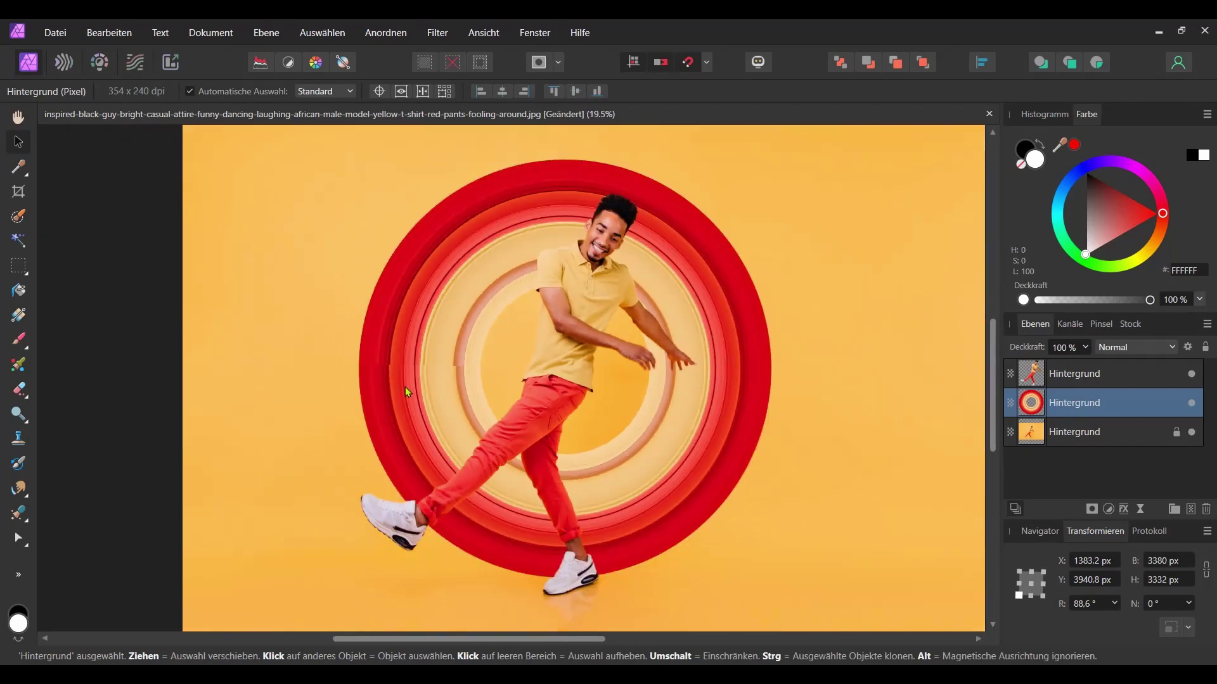
drag(346, 372, 464, 543)
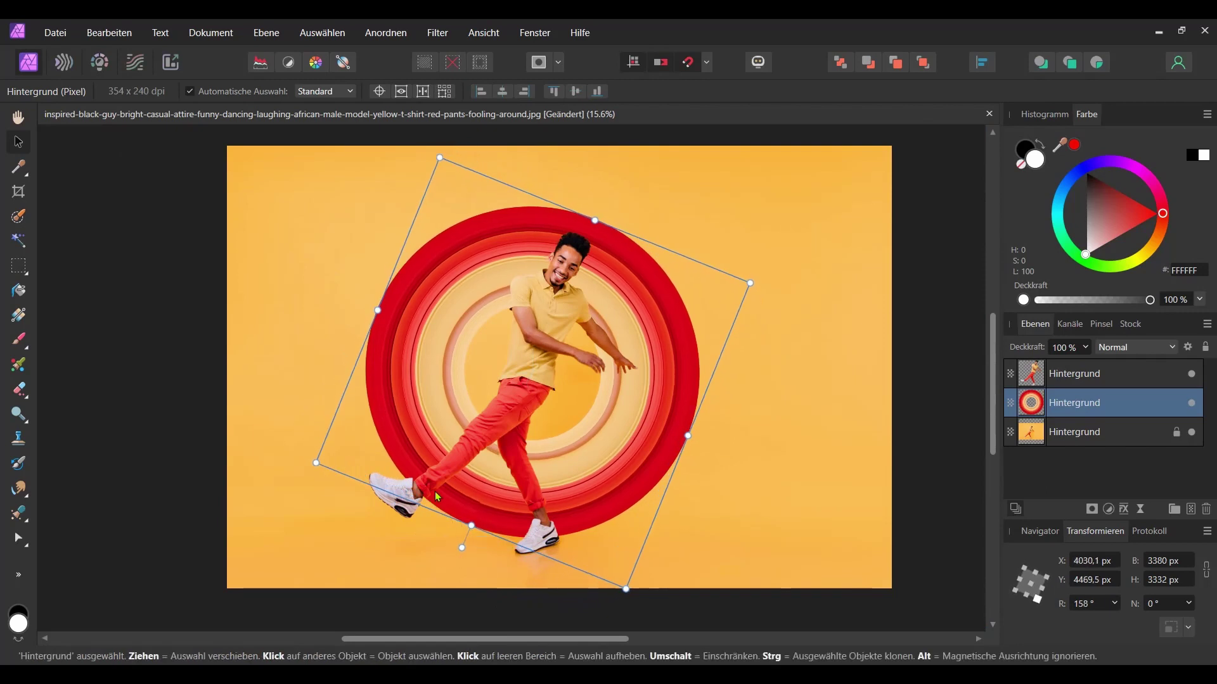
Shrink the ring and nudge it up and left to sit snugly behind the dancer.
scroll(484, 458, up, 3)
mouse_move(486, 453)
mouse_down()
mouse_move(466, 443)
mouse_move(378, 455)
mouse_up()
scroll(378, 455, down, 3)
drag(500, 236, 485, 269)
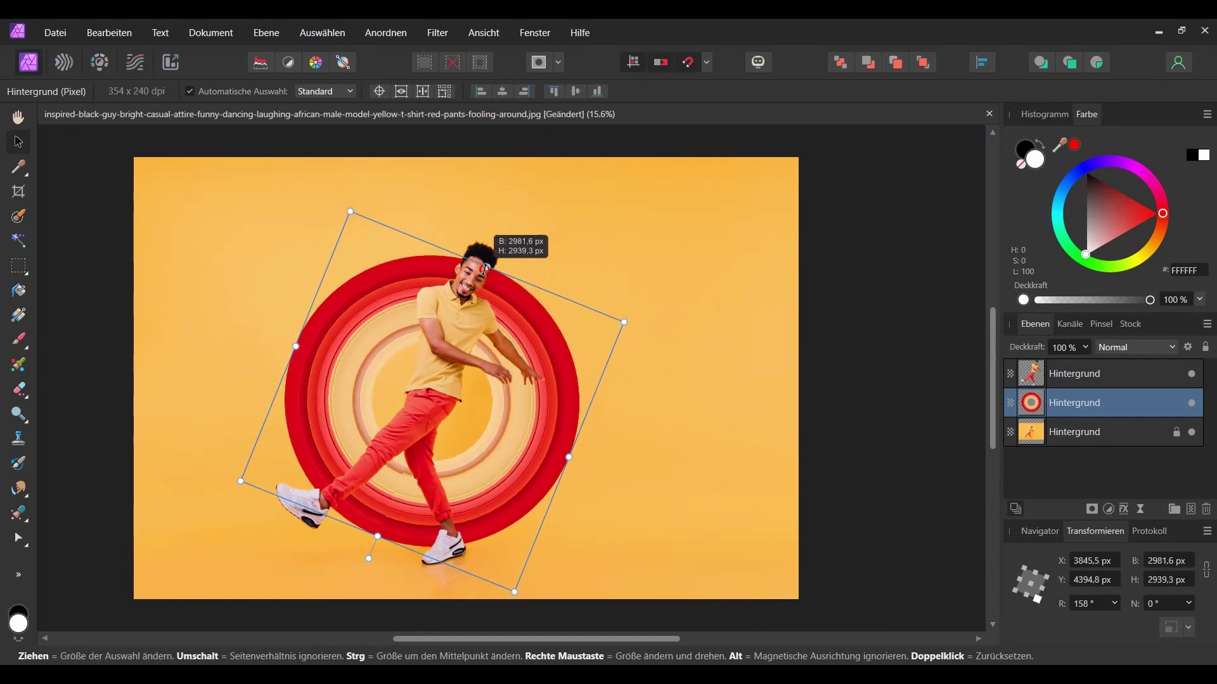
scroll(553, 453, up, 3)
scroll(554, 453, up, 1)
scroll(548, 456, up, 2)
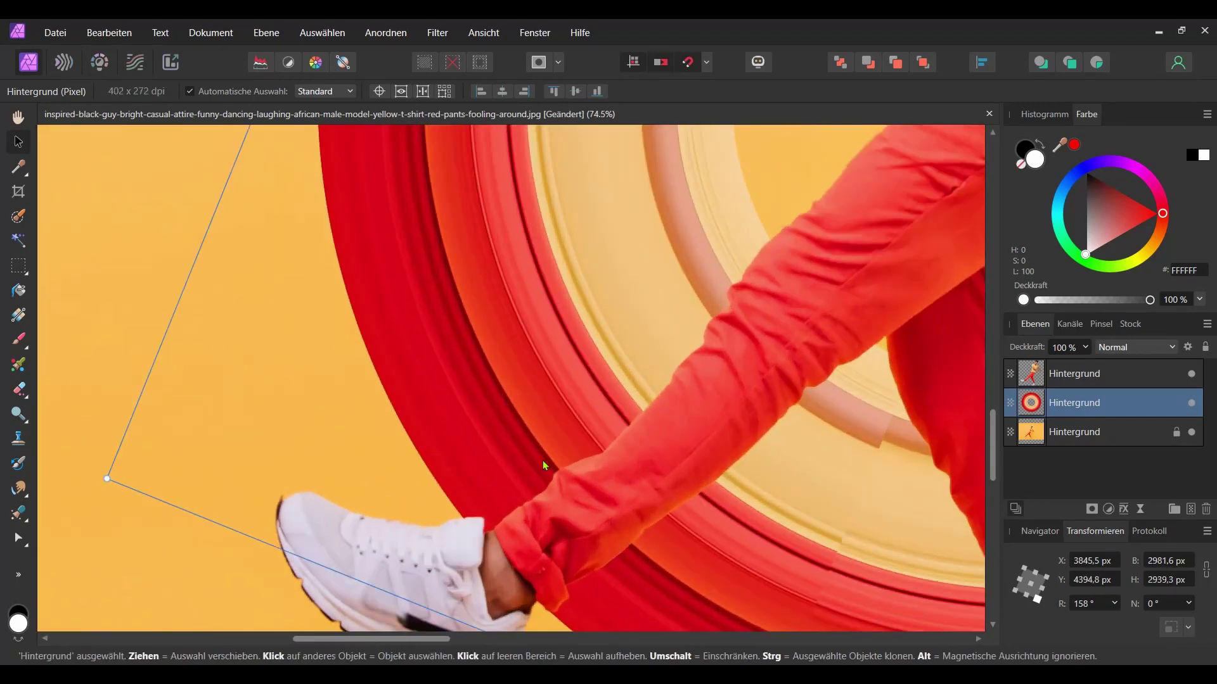
scroll(542, 450, up, 1)
drag(541, 443, 537, 432)
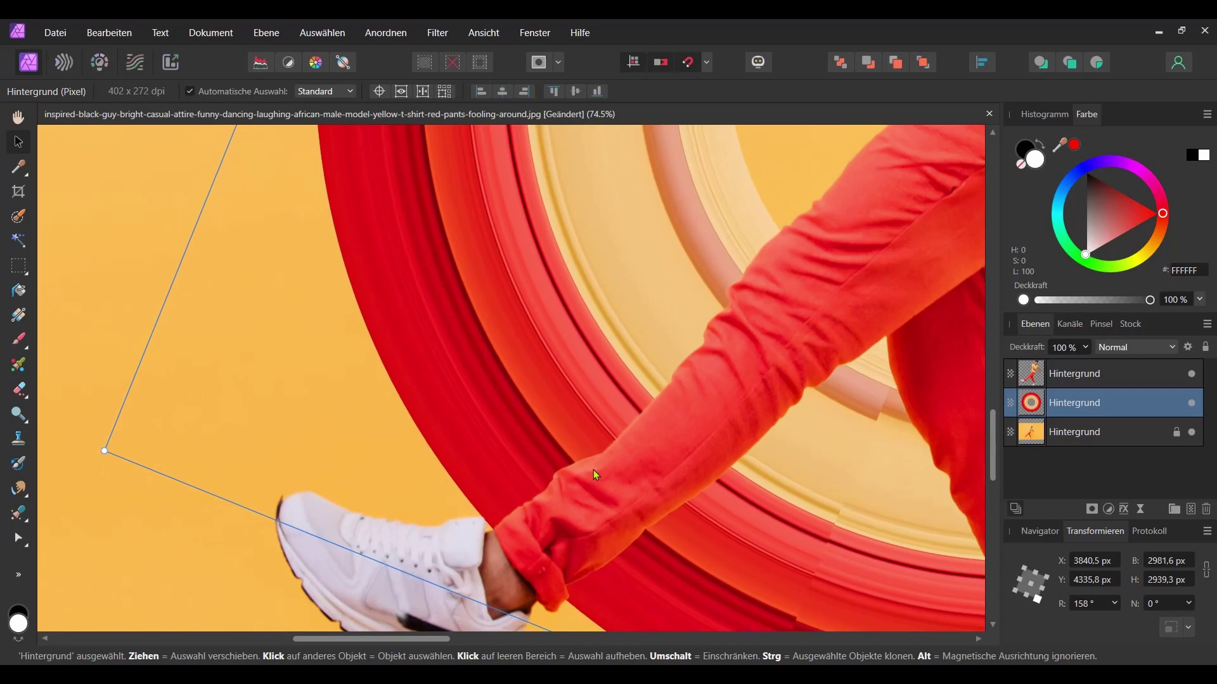
scroll(593, 469, down, 6)
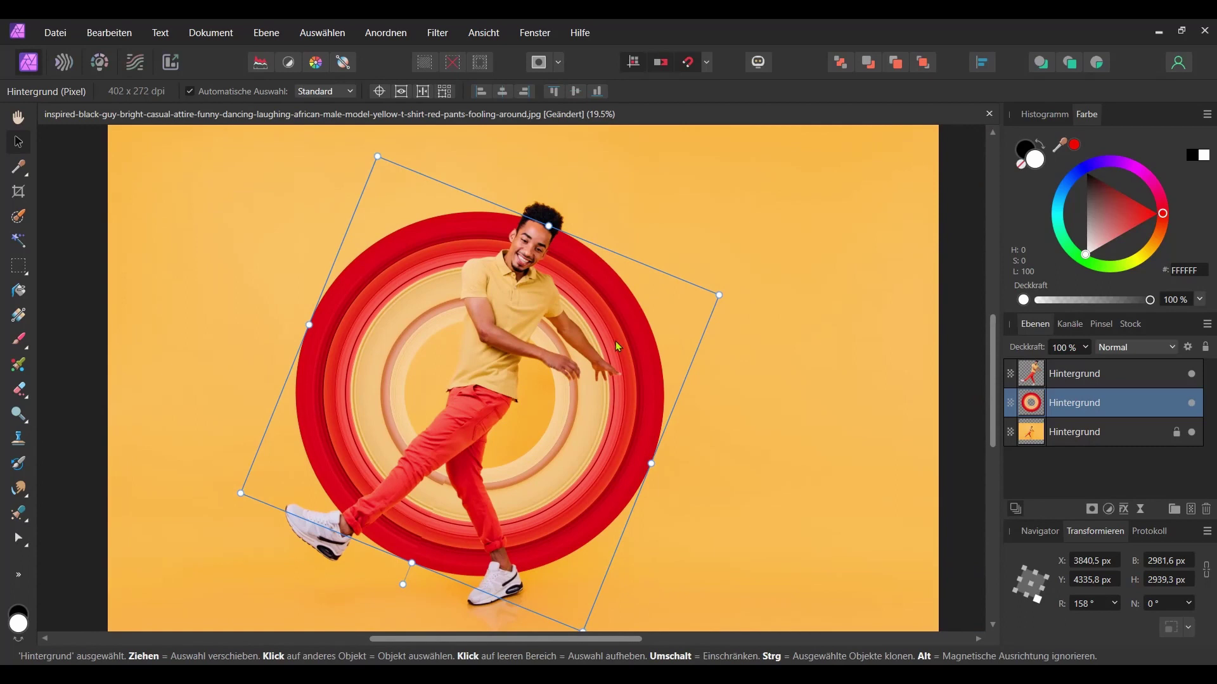
drag(652, 463, 637, 458)
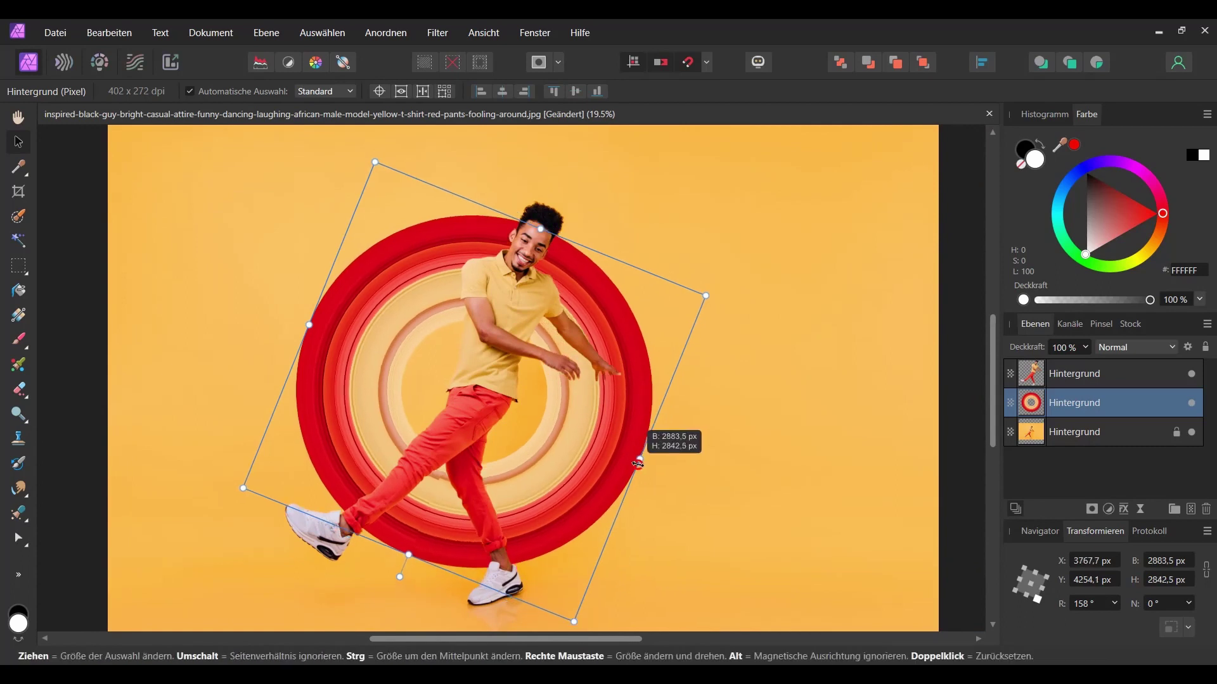
scroll(618, 394, up, 1)
mouse_move(616, 389)
mouse_down()
mouse_move(643, 414)
mouse_move(651, 406)
mouse_up()
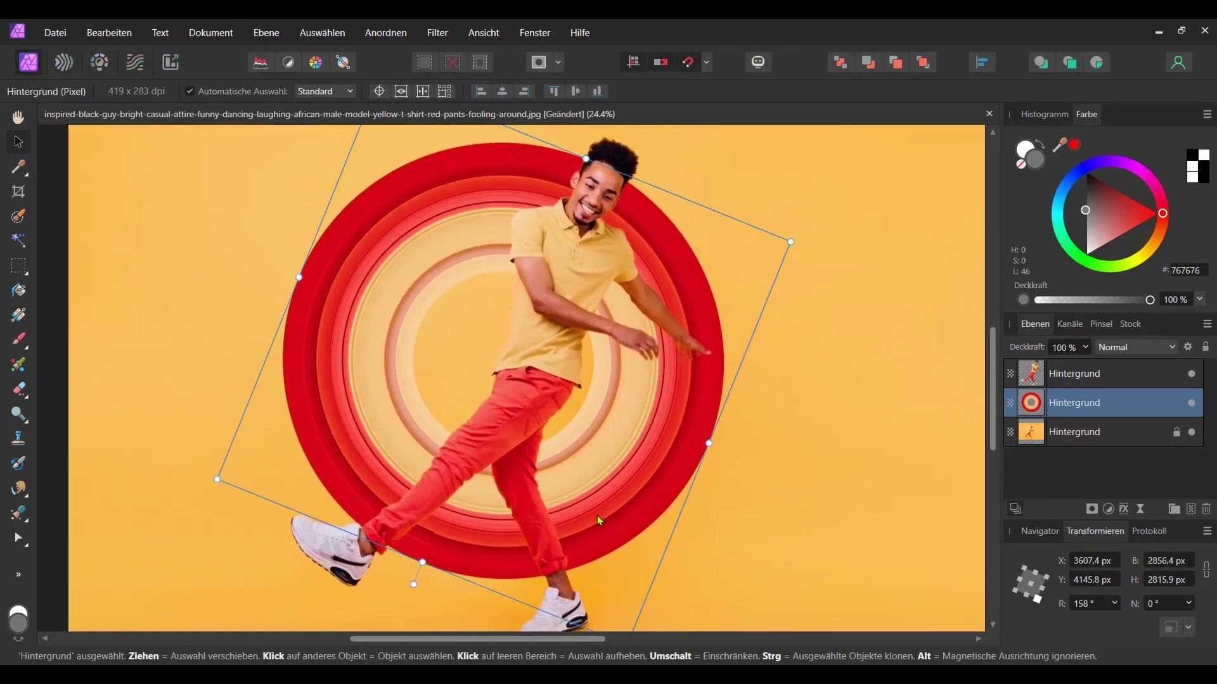
scroll(525, 539, up, 2)
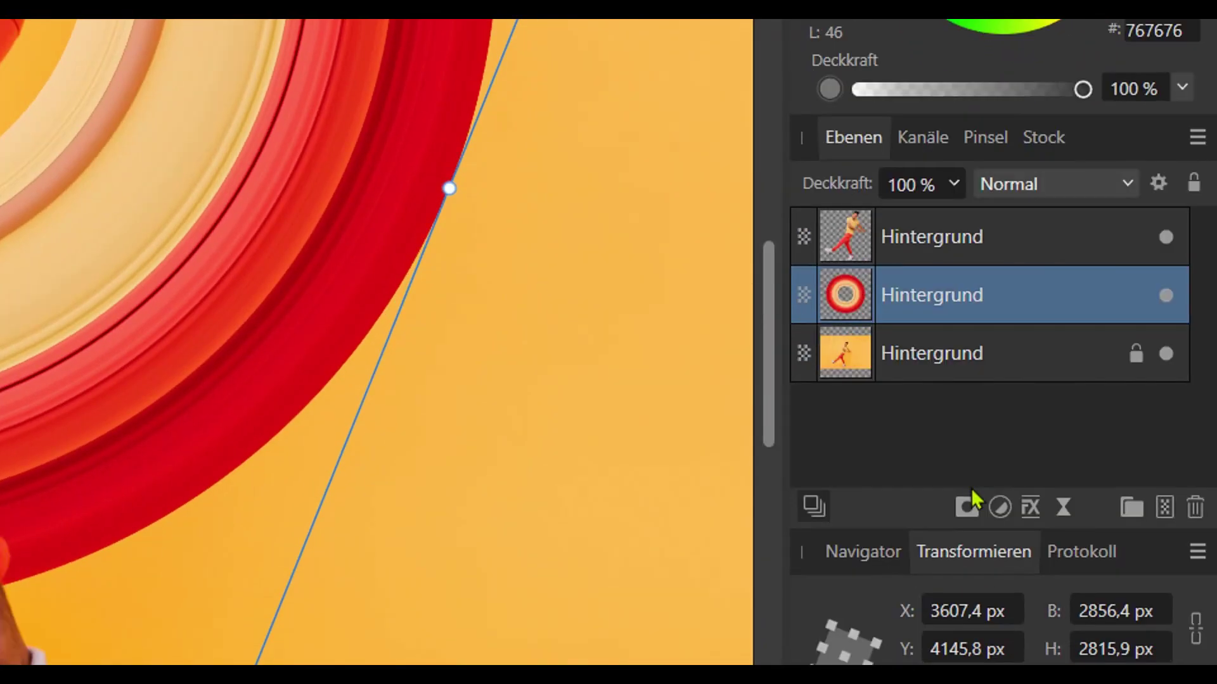
Add a ring-layer mask and paint it with a 270 px black brush beside the right leg.
click(967, 507)
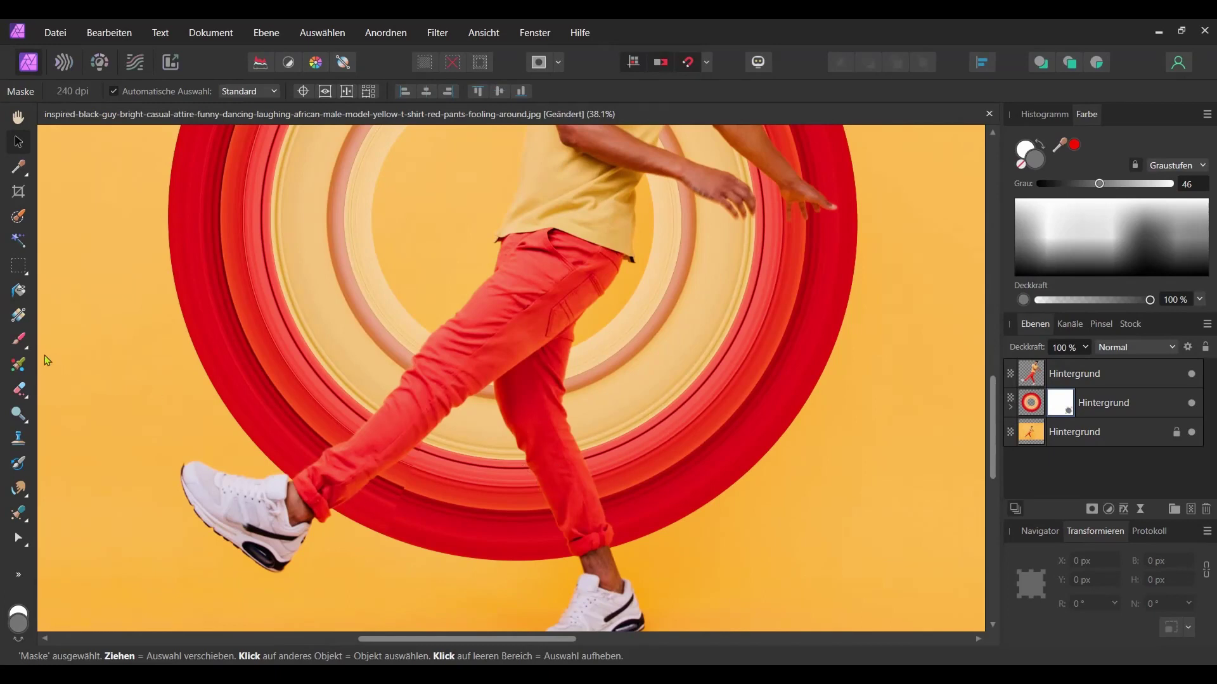
click(20, 340)
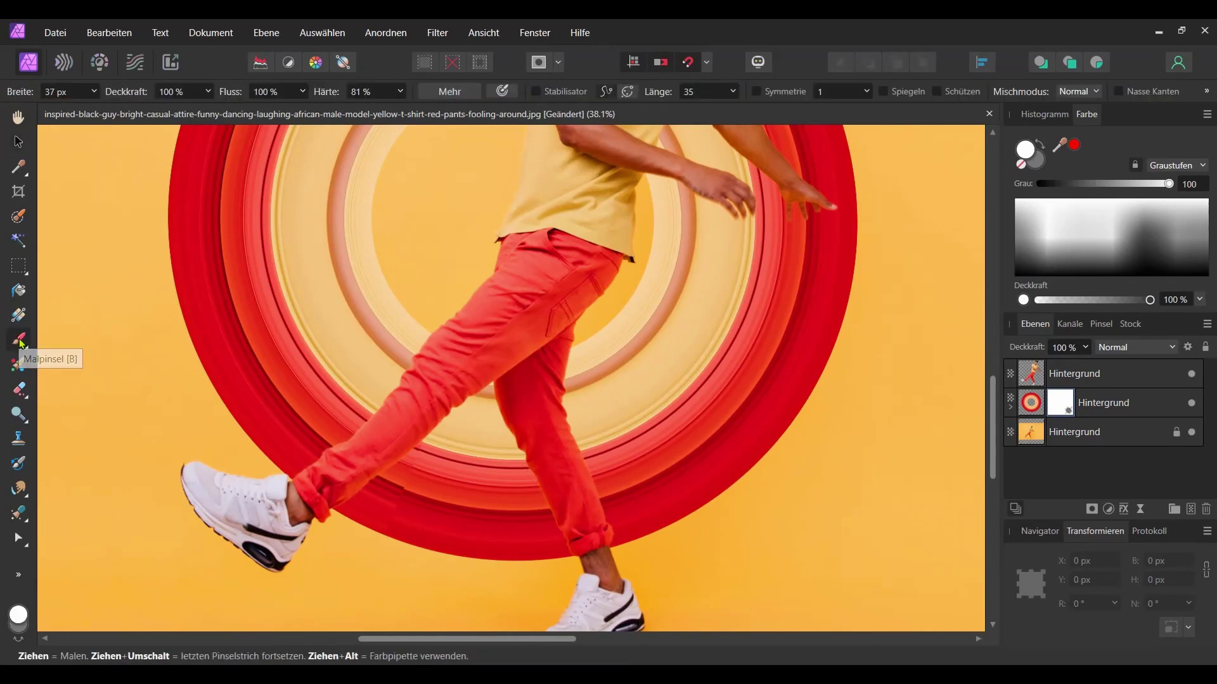
click(94, 91)
drag(96, 111, 133, 111)
key(d)
mouse_move(516, 497)
mouse_down()
mouse_move(549, 565)
mouse_move(510, 463)
mouse_move(467, 423)
mouse_move(367, 494)
mouse_move(478, 562)
mouse_move(435, 498)
mouse_move(443, 541)
mouse_up()
scroll(496, 454, down, 2)
drag(558, 421, 536, 418)
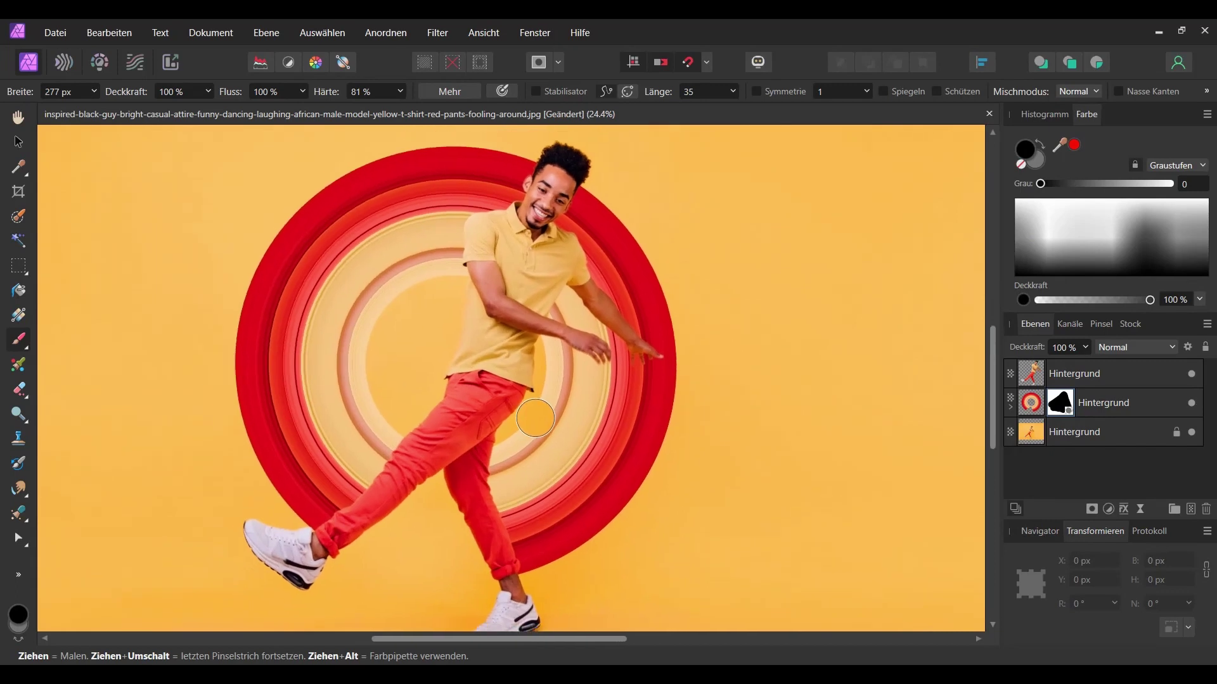
key(ctrl+z)
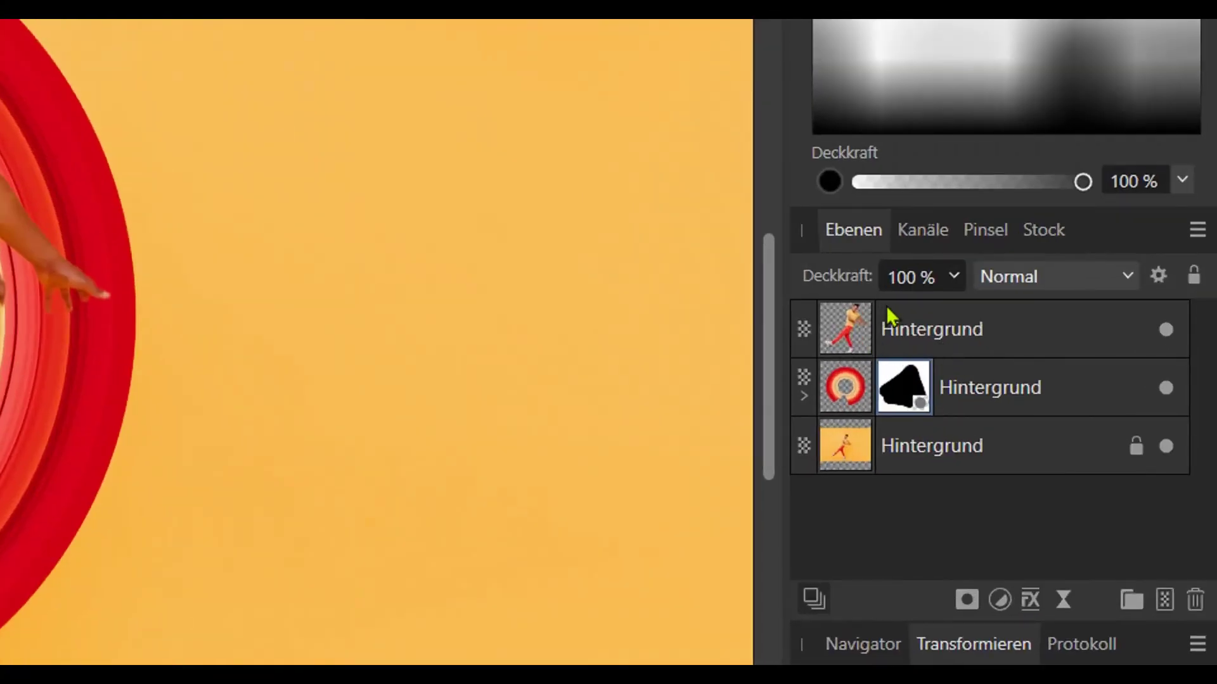
Load the dancer's outline as a selection and add a new pixel layer above the cut-out.
ctrl+click(847, 342)
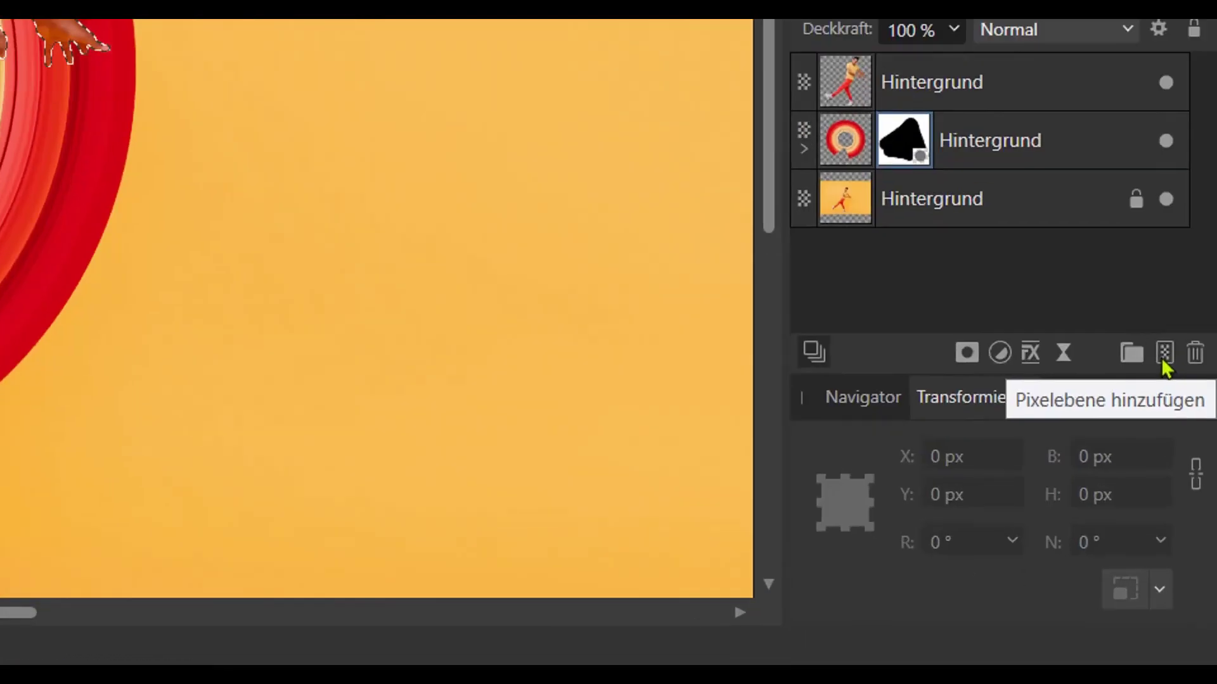
click(1191, 514)
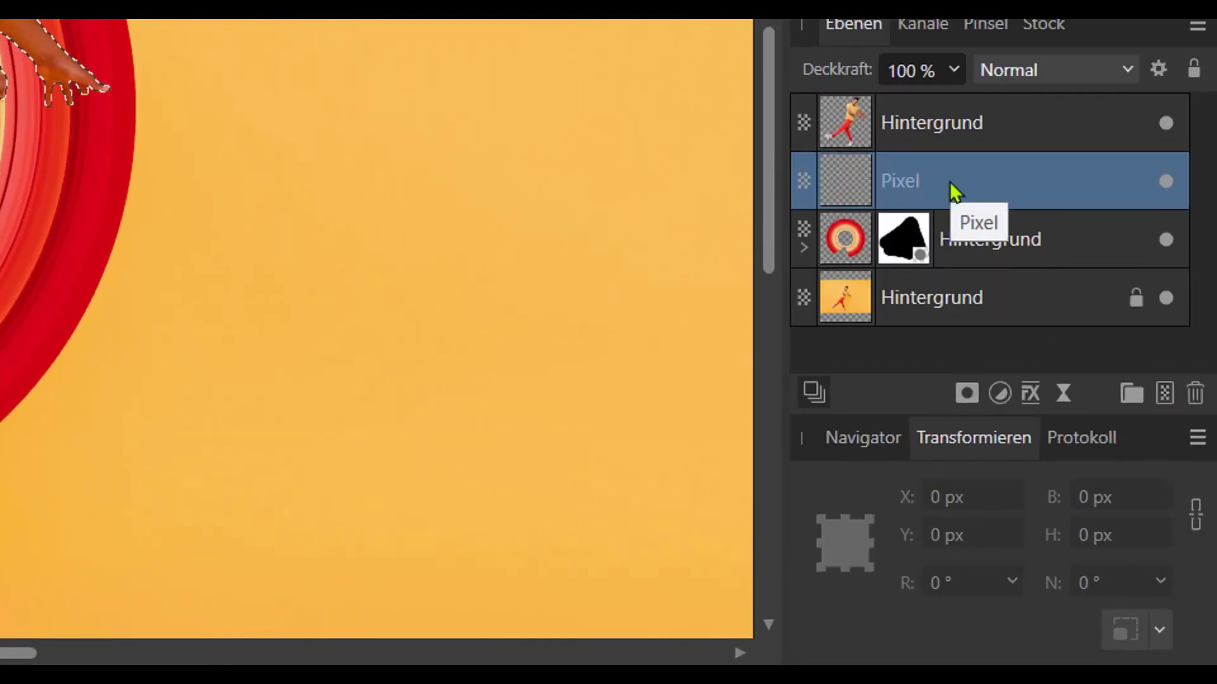
click(941, 161)
drag(942, 162, 940, 190)
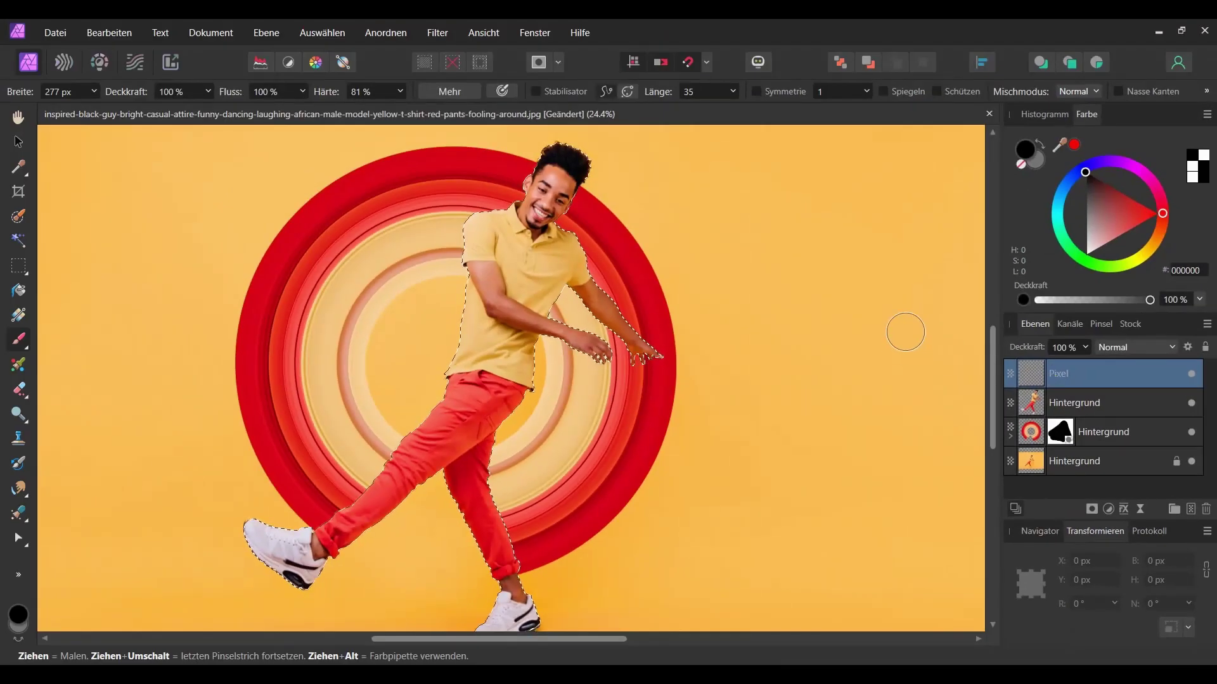
Flood-fill the selection with grey 787878 and deselect.
click(18, 292)
drag(1087, 229, 1070, 216)
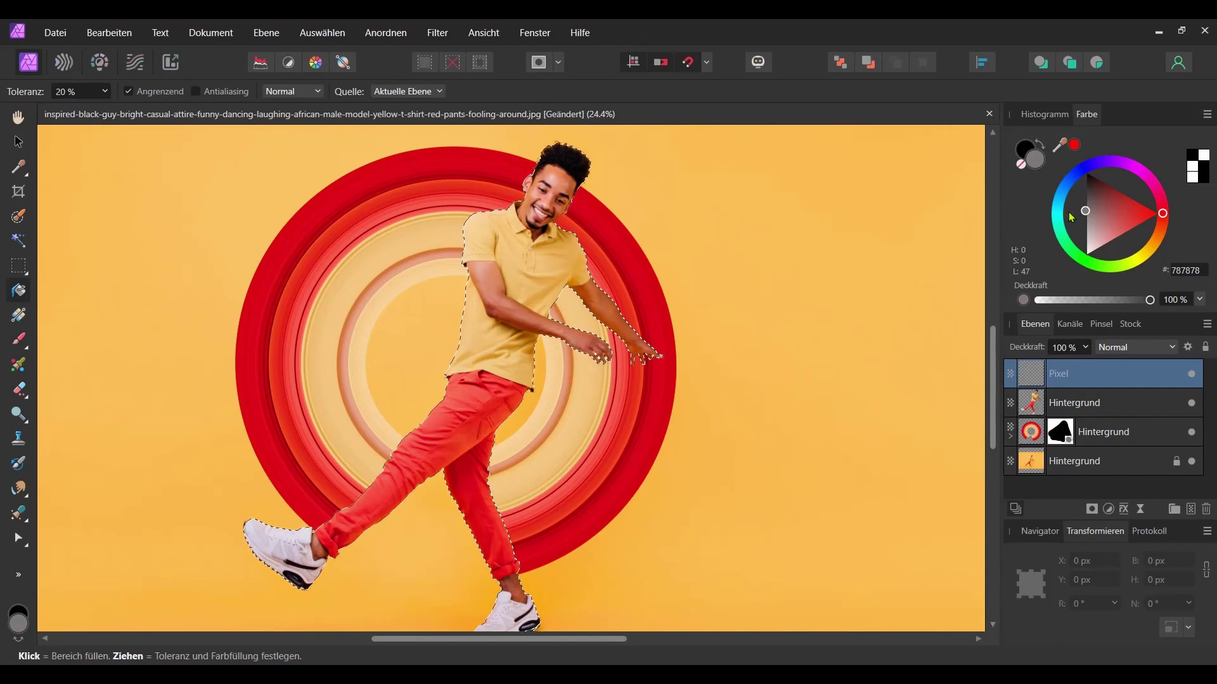
click(536, 268)
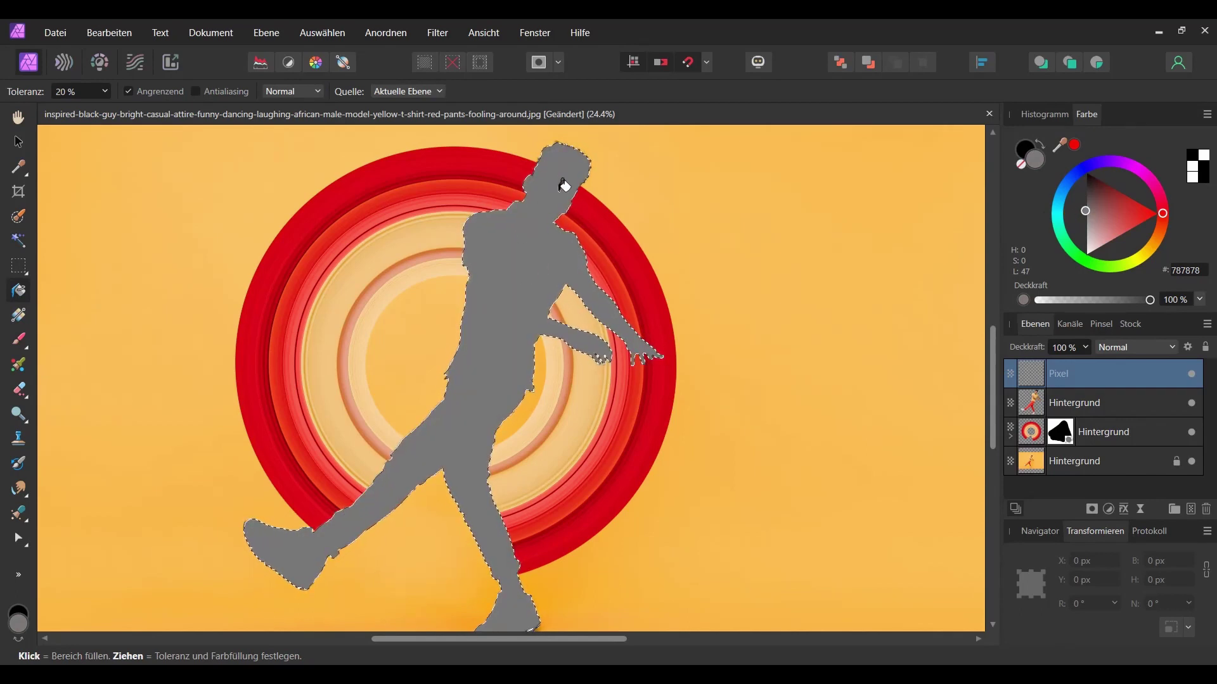
key(ctrl+d)
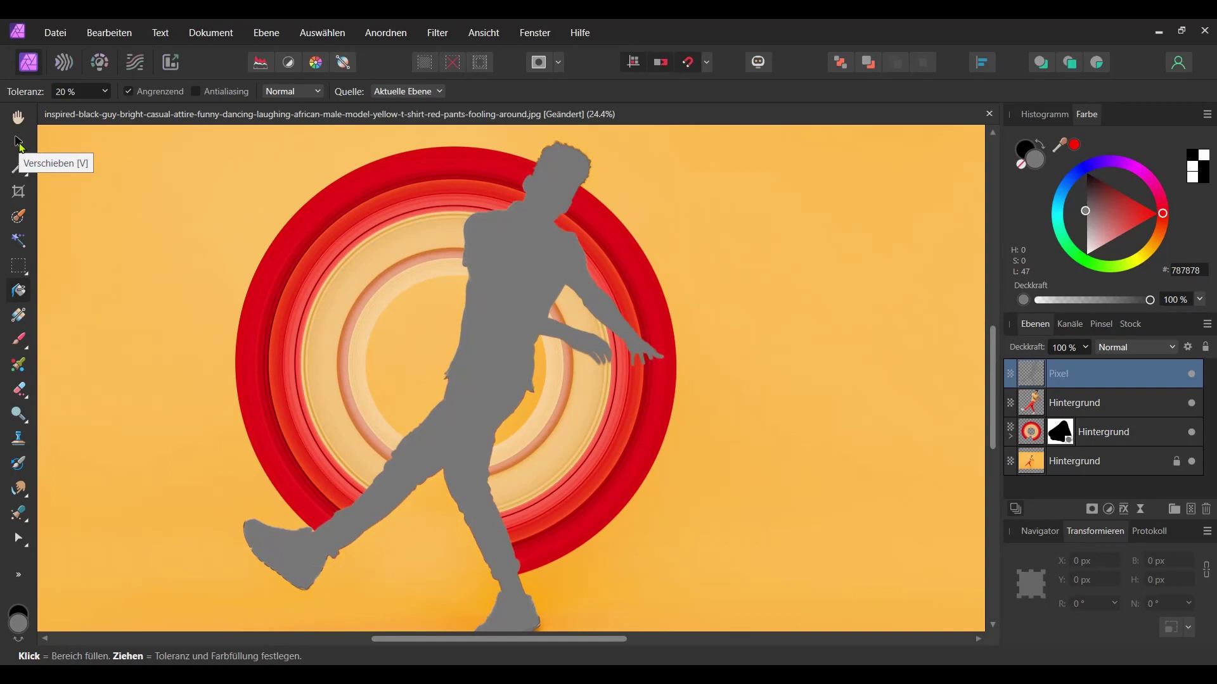
Move the dancer cut-out layer above the grey silhouette Pixel layer.
click(18, 143)
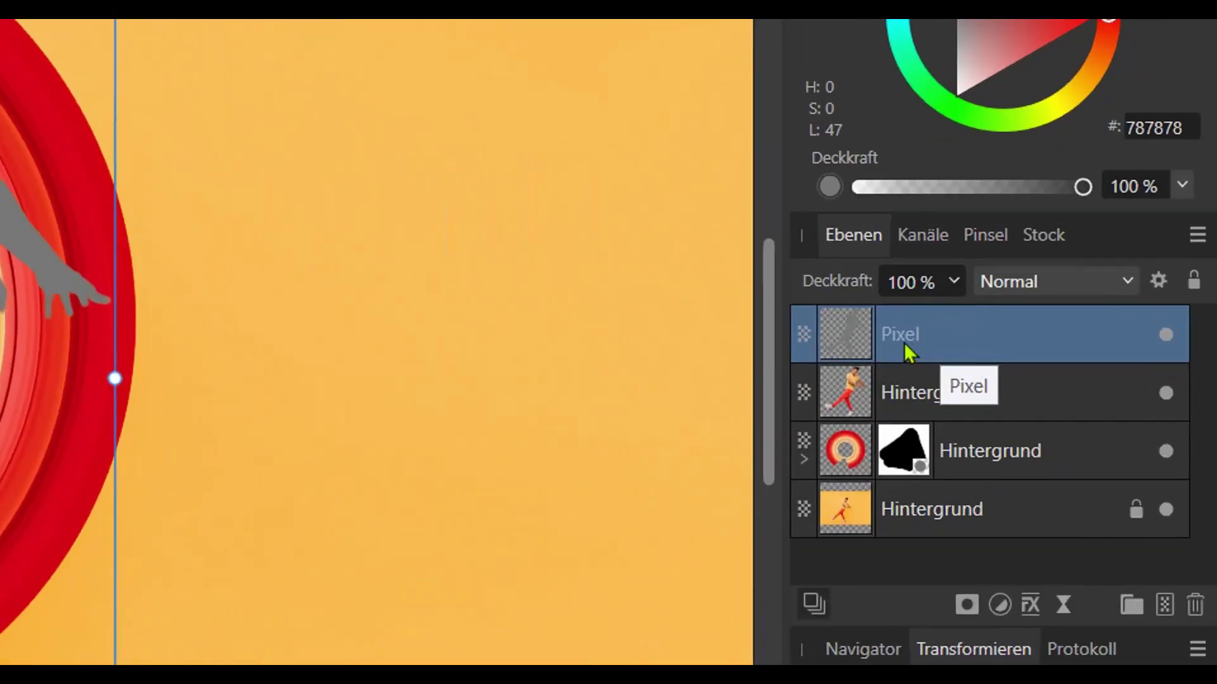
drag(1061, 380, 1061, 409)
drag(905, 399, 909, 412)
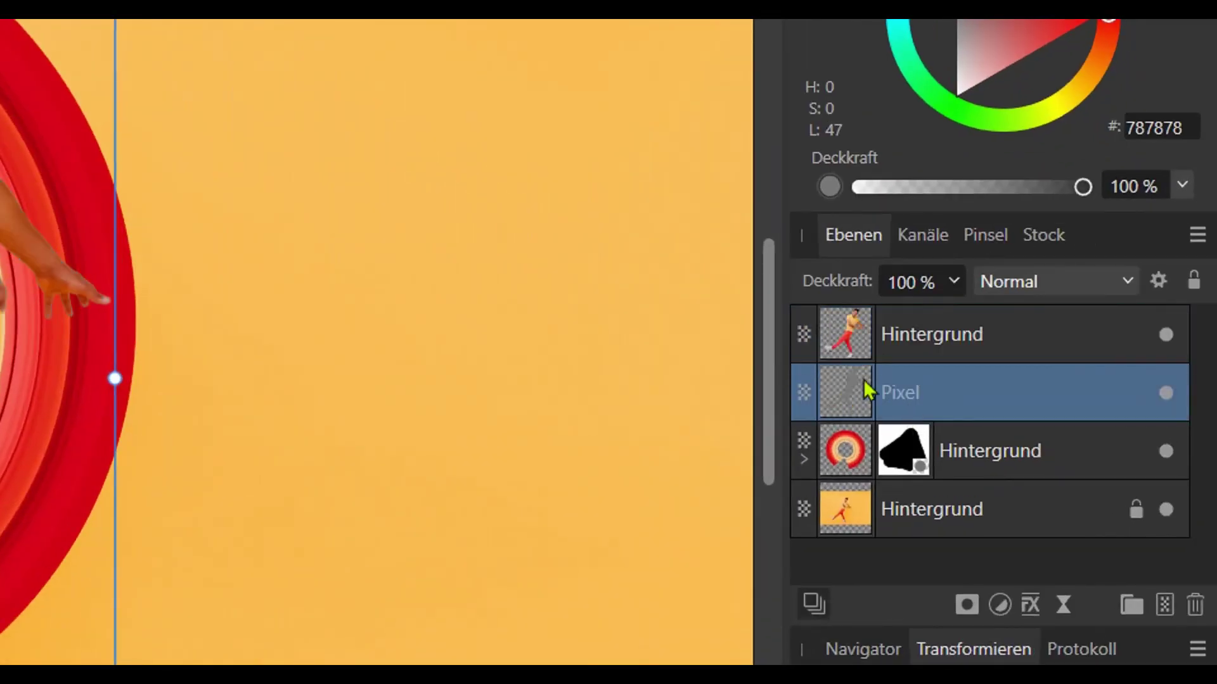
Set the silhouette to Multiply blending and shift it right as a shadow.
click(1124, 280)
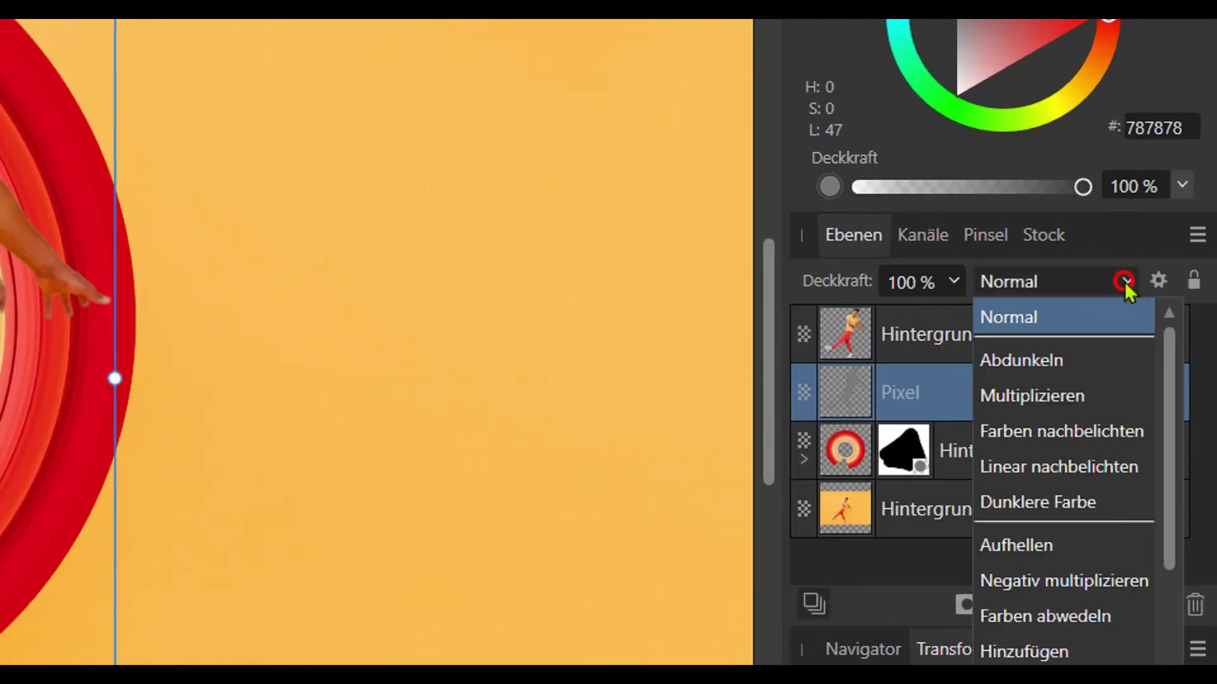
click(1069, 396)
drag(595, 402, 614, 402)
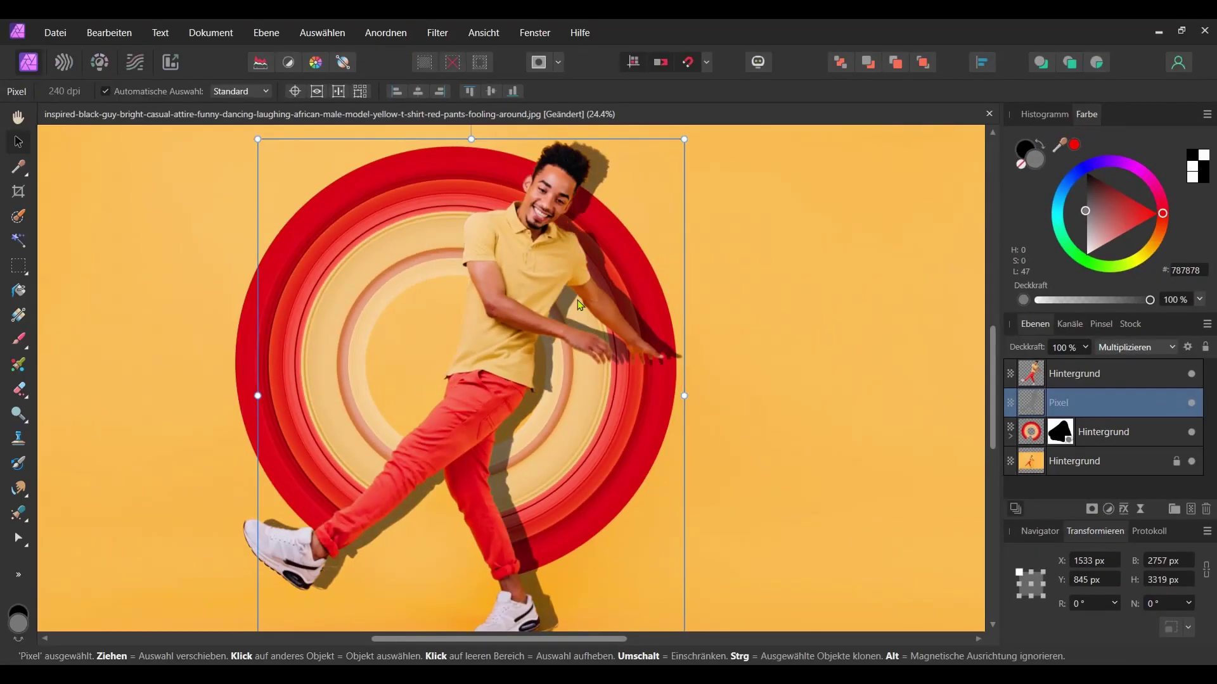
drag(566, 421, 517, 443)
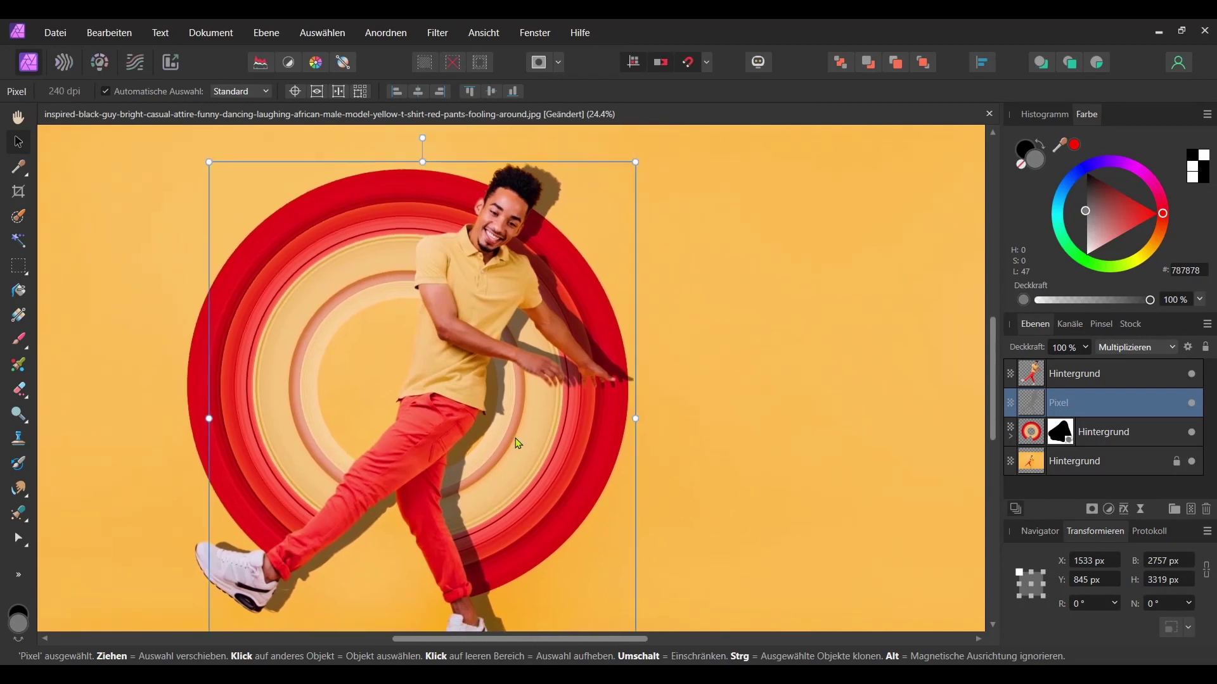
click(1141, 512)
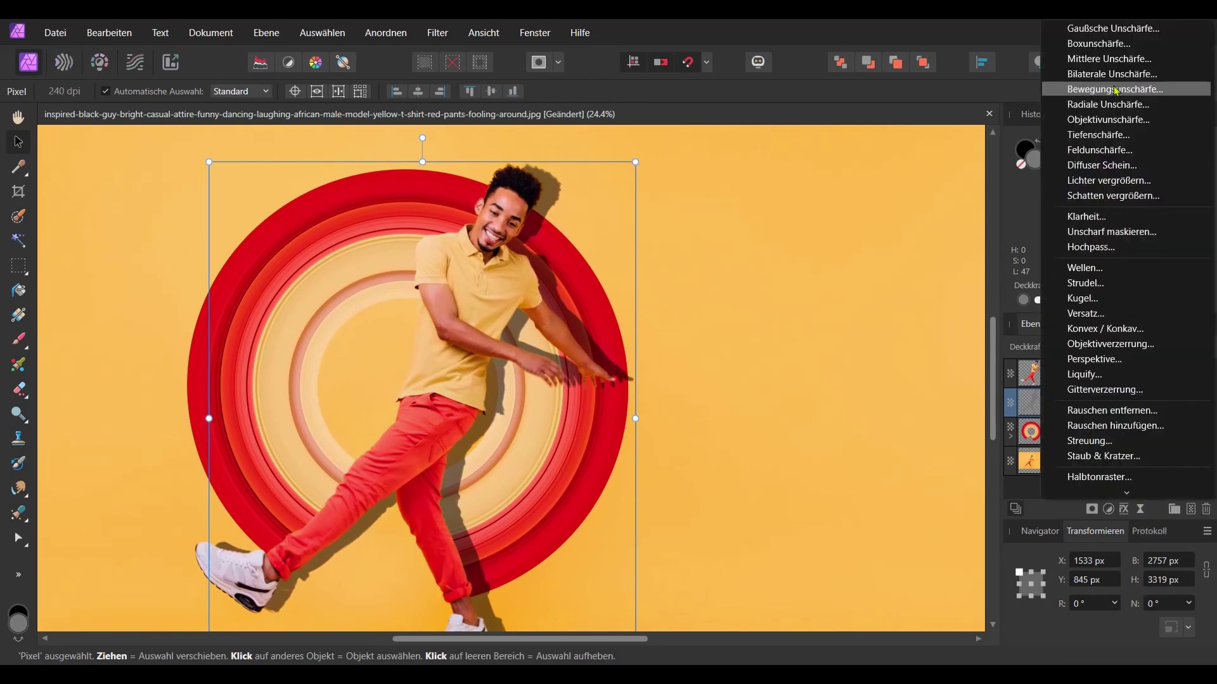
Add a Gaussian Blur live filter with about 30 px radius to the shadow layer.
click(1112, 28)
drag(761, 445, 890, 446)
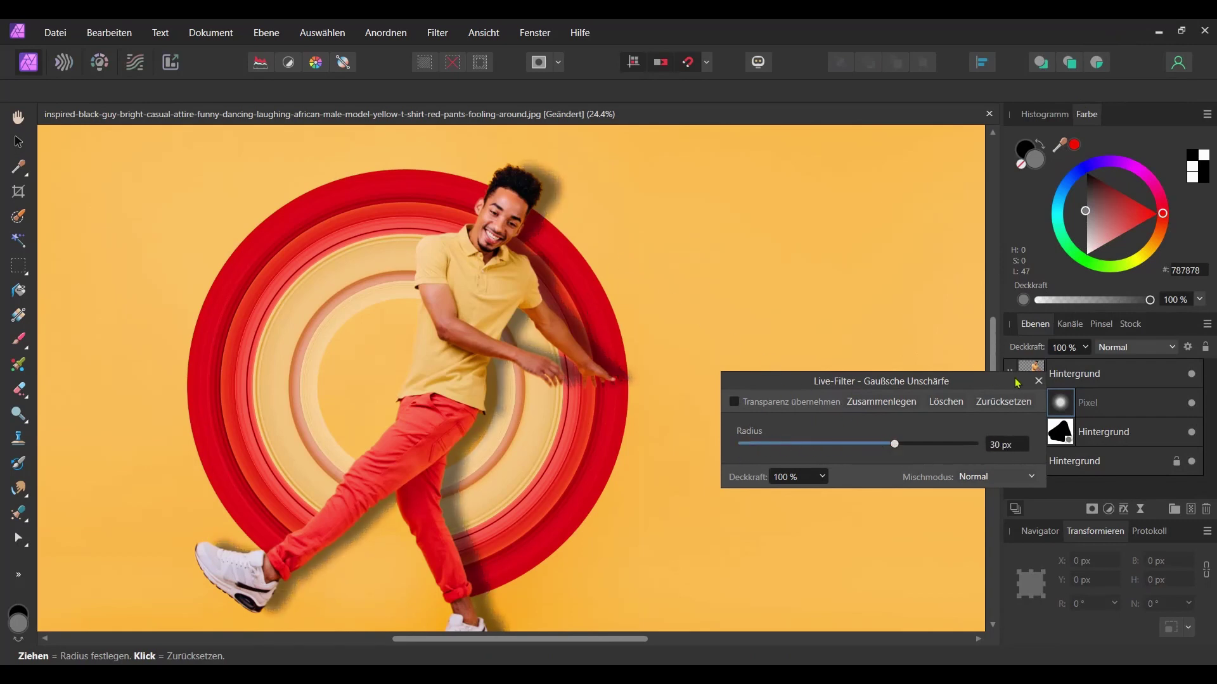
click(1038, 381)
Nudge the blurred shadow layer slightly left and down.
click(1114, 412)
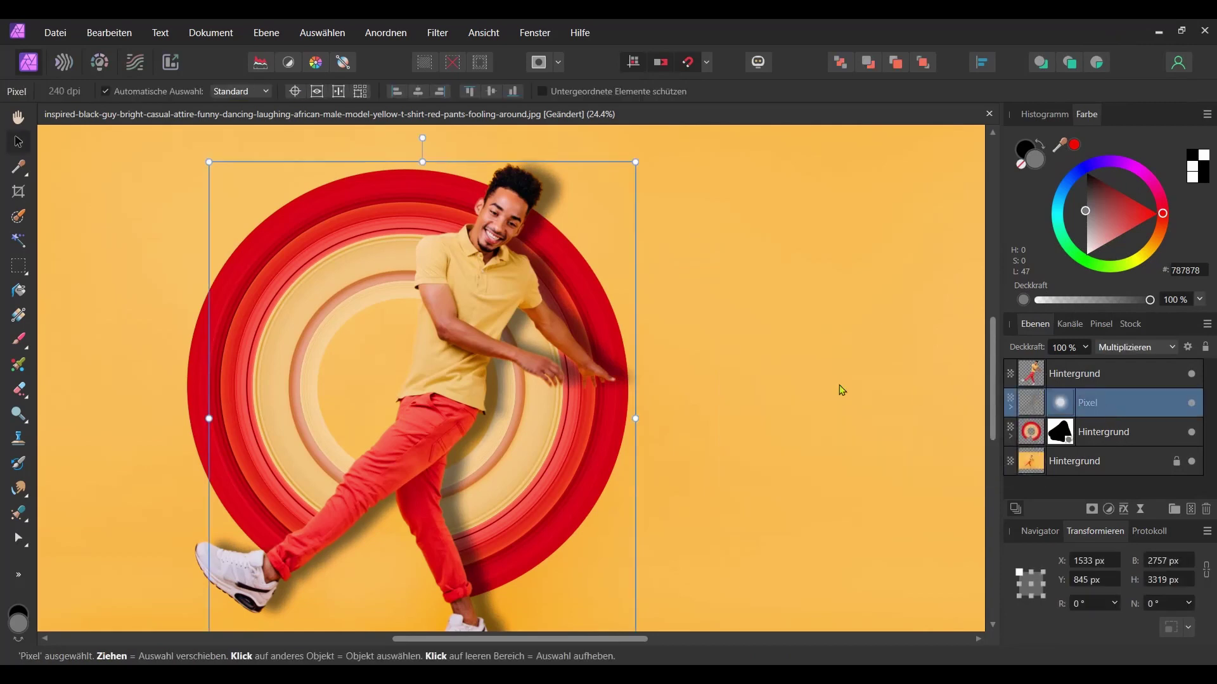
scroll(618, 366, up, 1)
drag(641, 435, 629, 434)
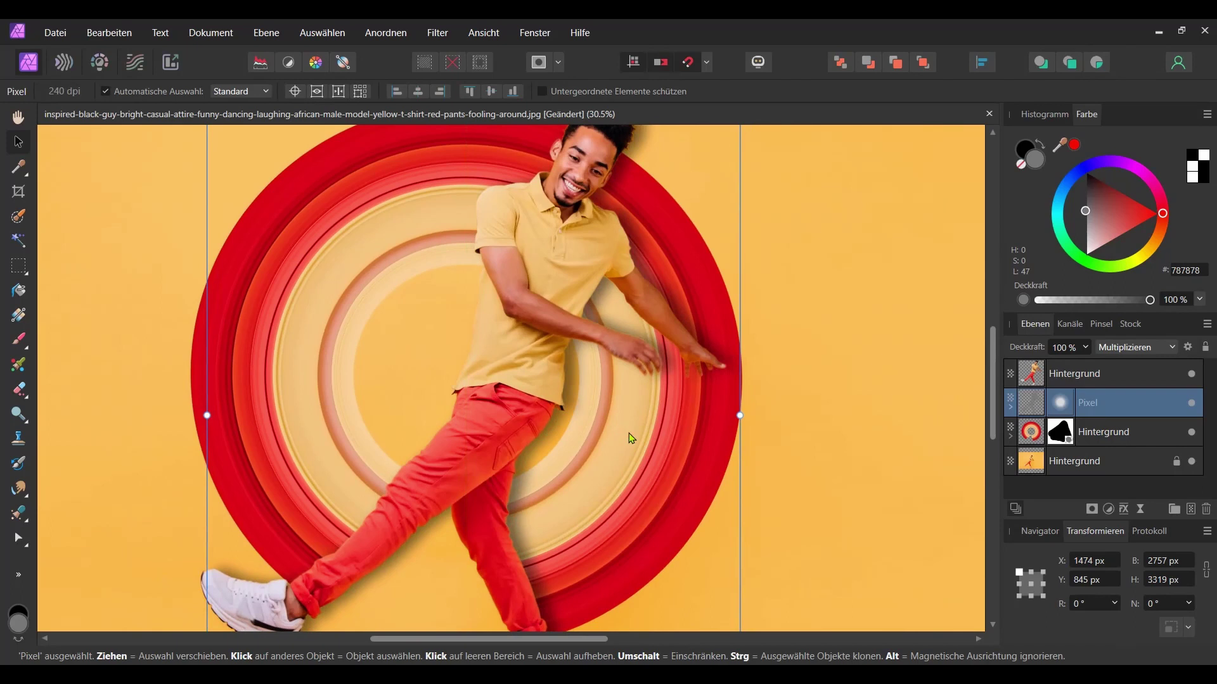
drag(629, 437, 656, 406)
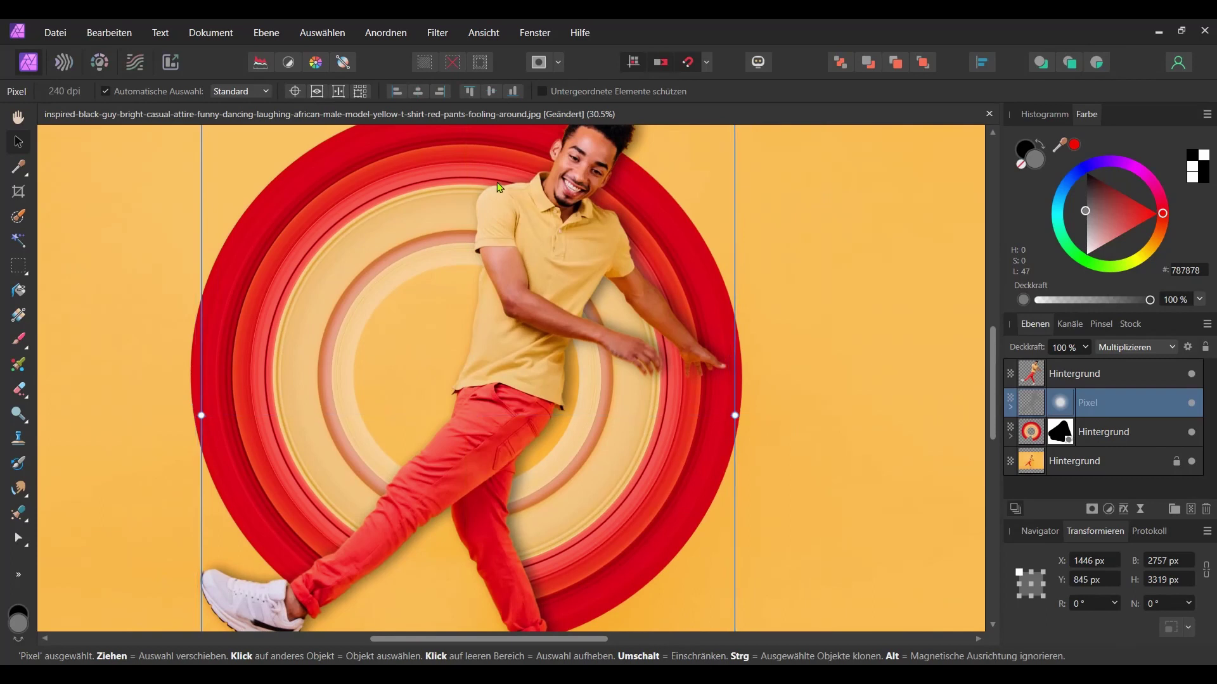
drag(633, 415, 632, 417)
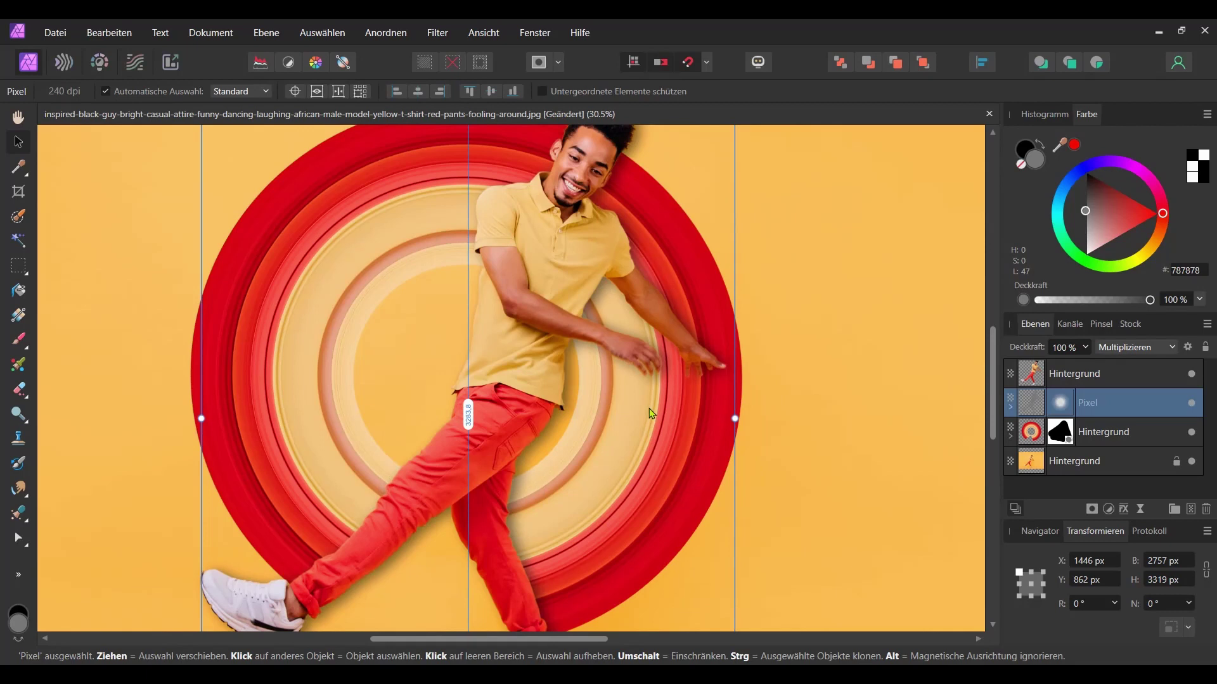
scroll(626, 446, down, 3)
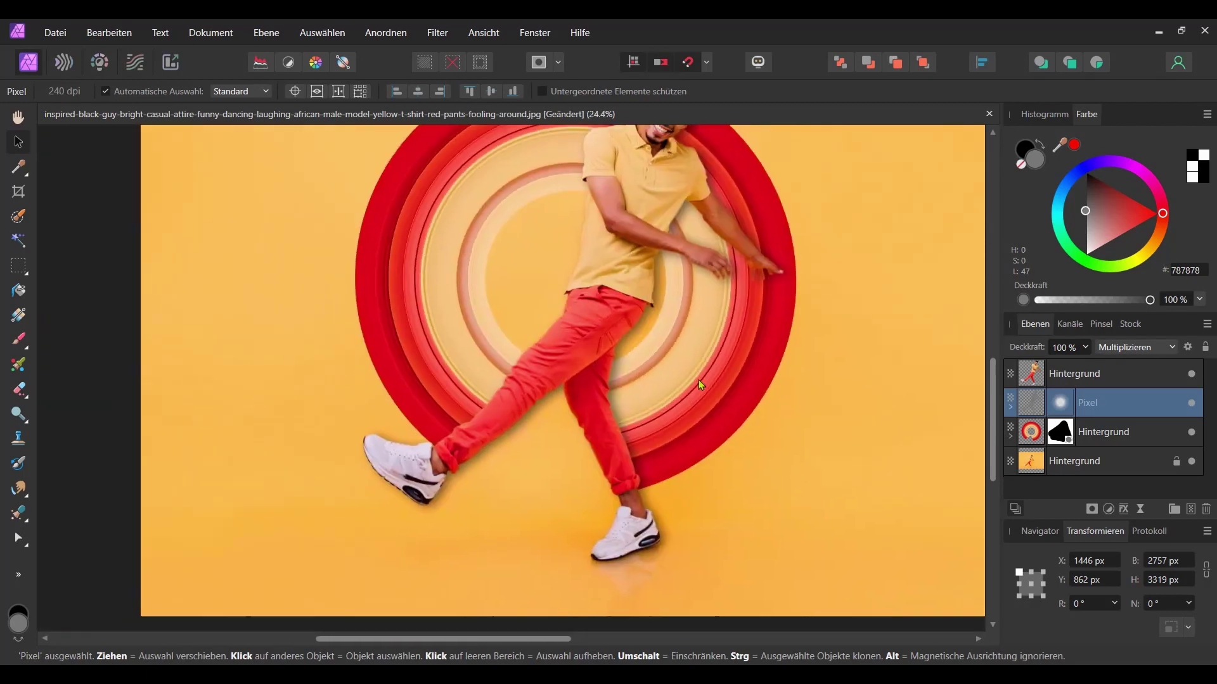
scroll(548, 464, up, 3)
scroll(507, 420, up, 2)
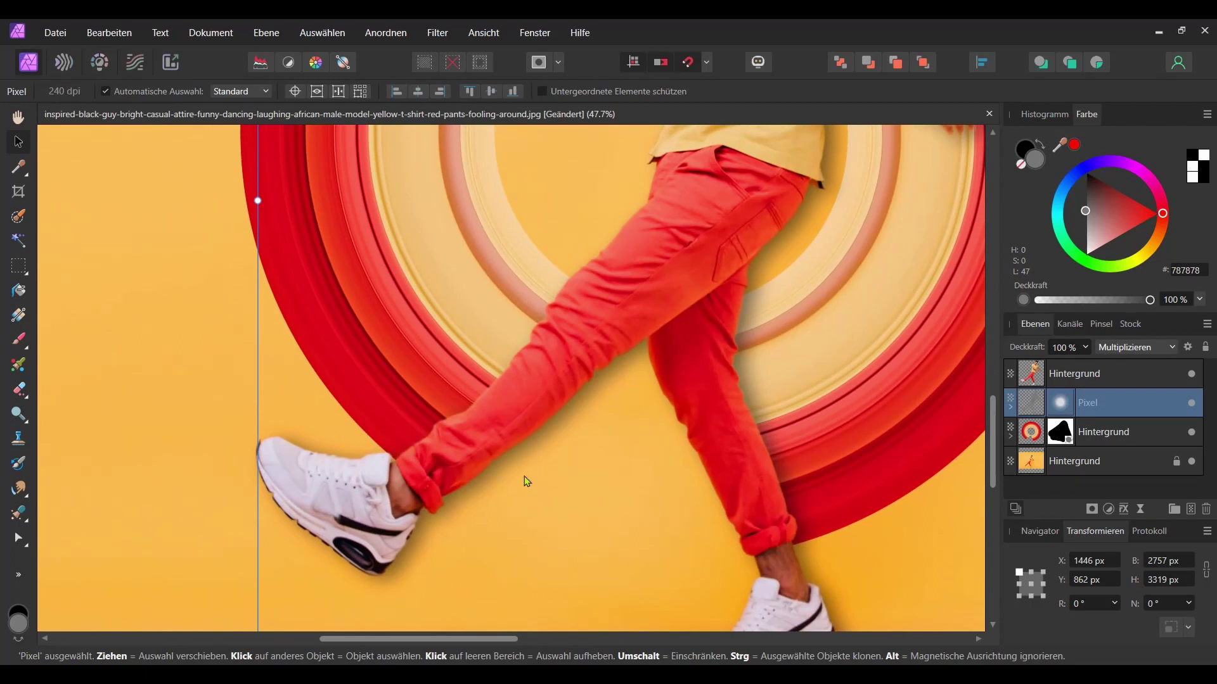
drag(588, 382, 522, 423)
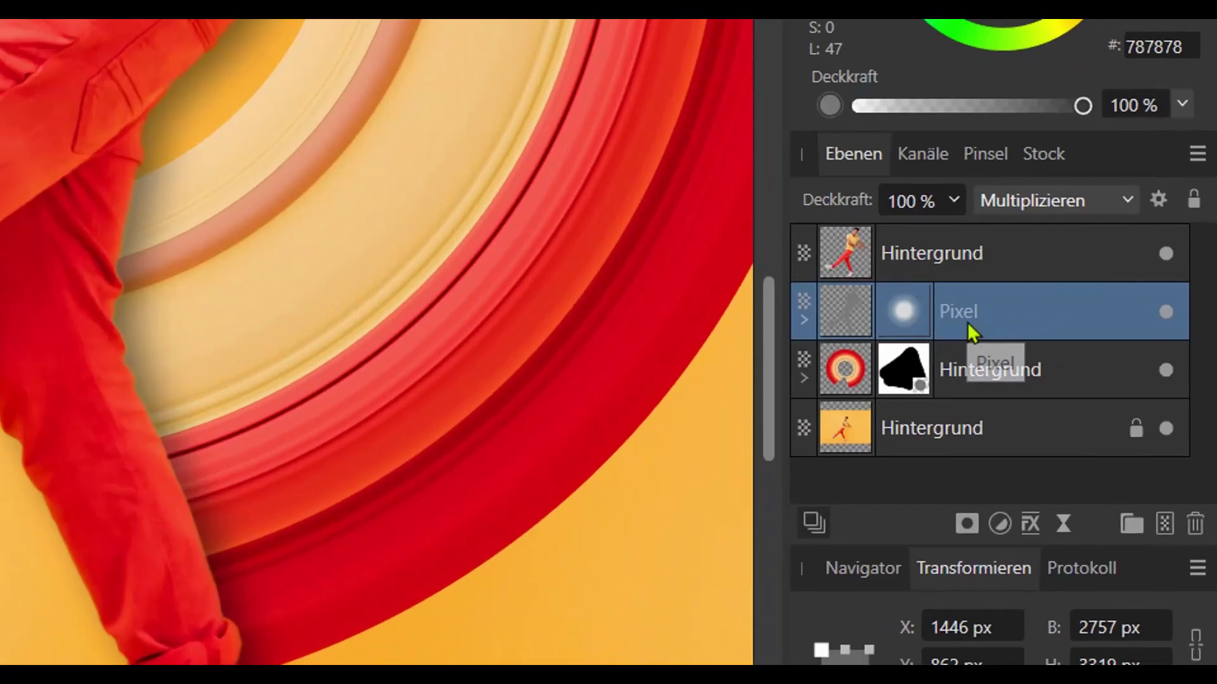
Nest the shadow layer inside the red ring Hintergrund layer and expand it.
click(1092, 408)
drag(967, 322, 978, 374)
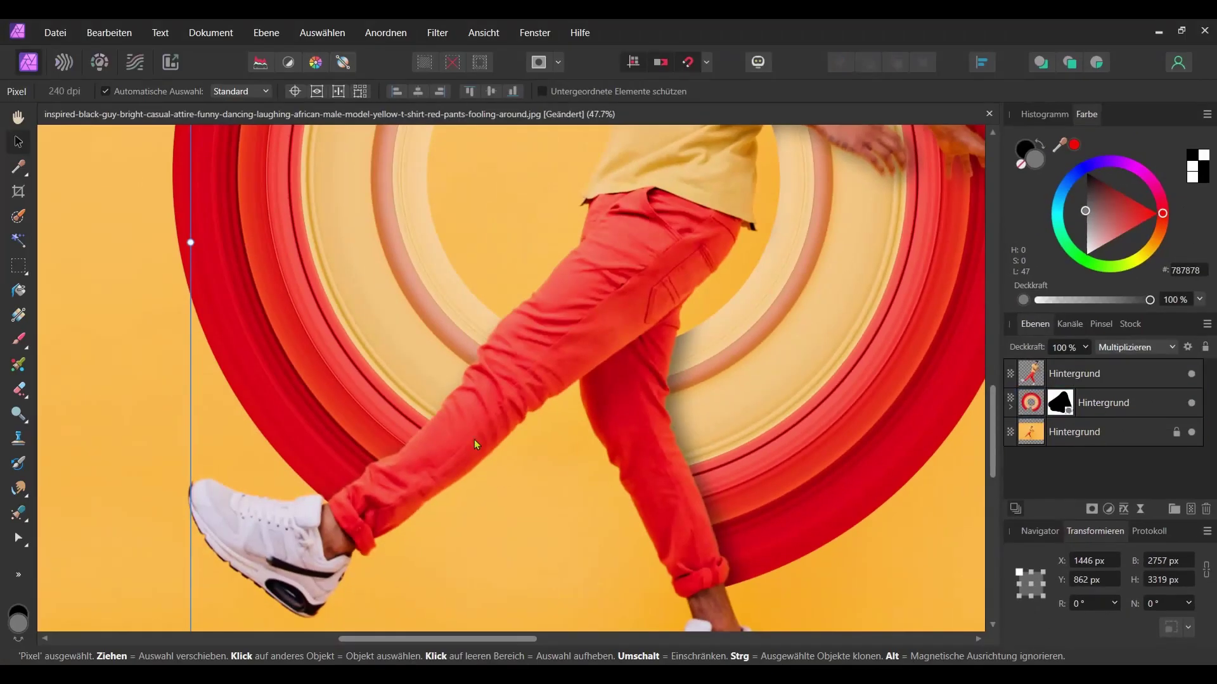
scroll(474, 439, down, 3)
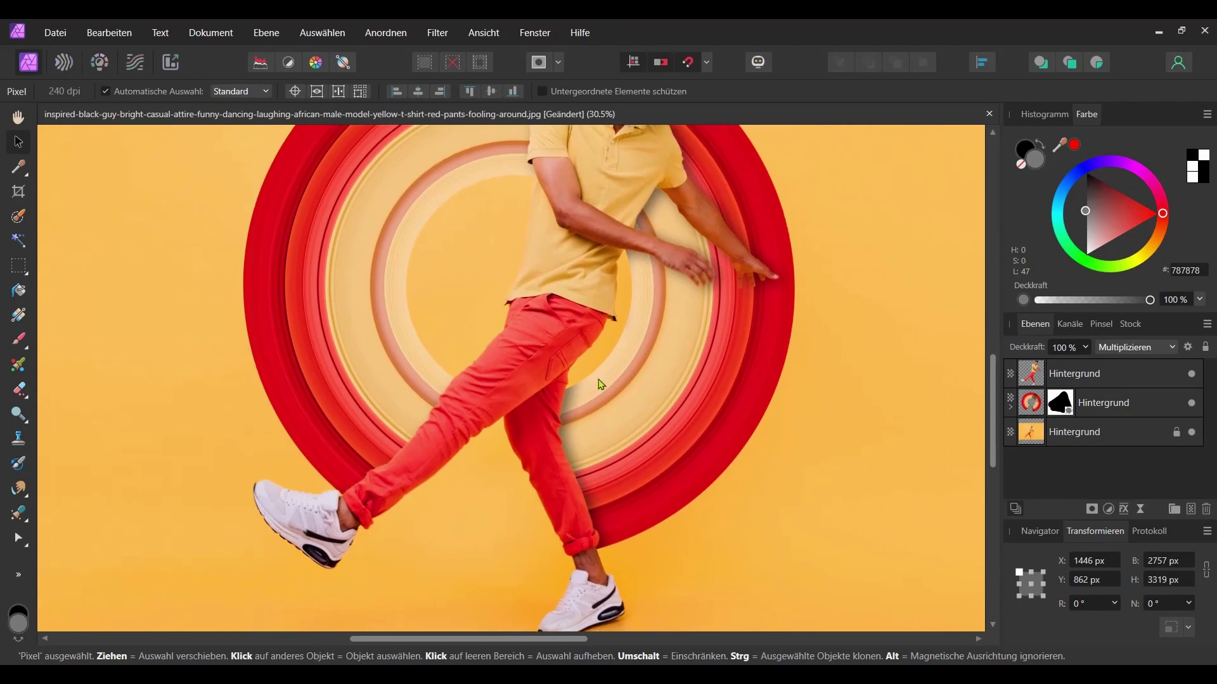
scroll(602, 382, up, 3)
scroll(570, 381, right, 1)
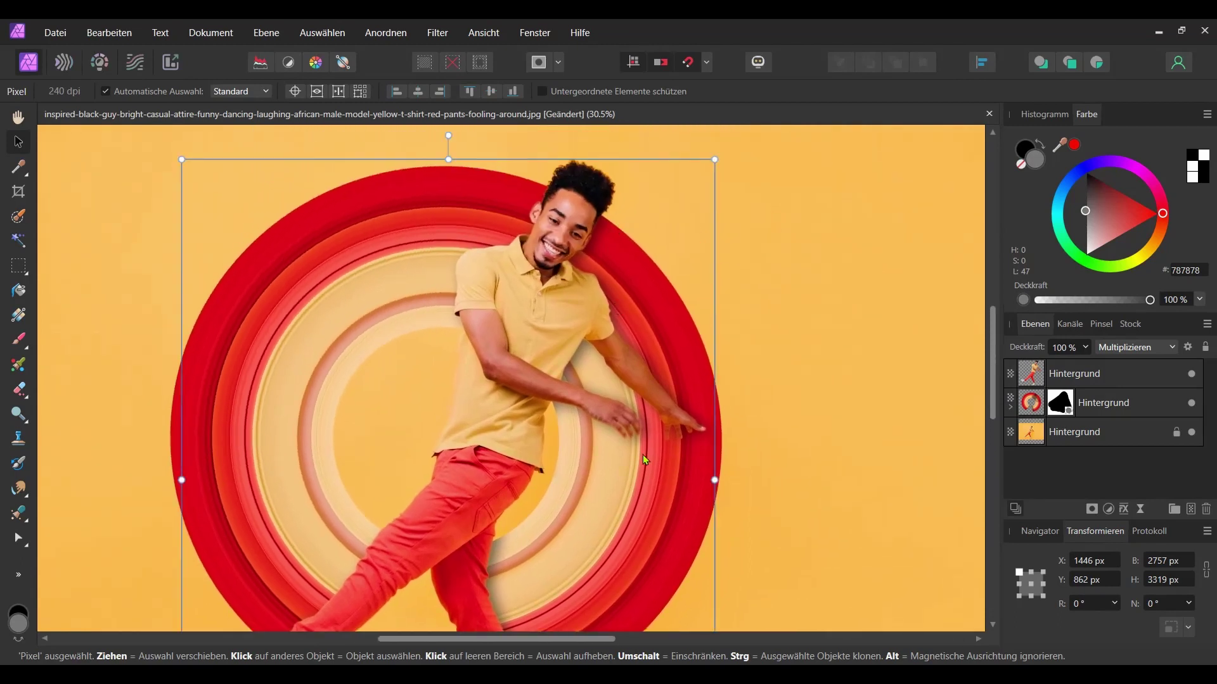
click(662, 425)
scroll(663, 425, down, 1)
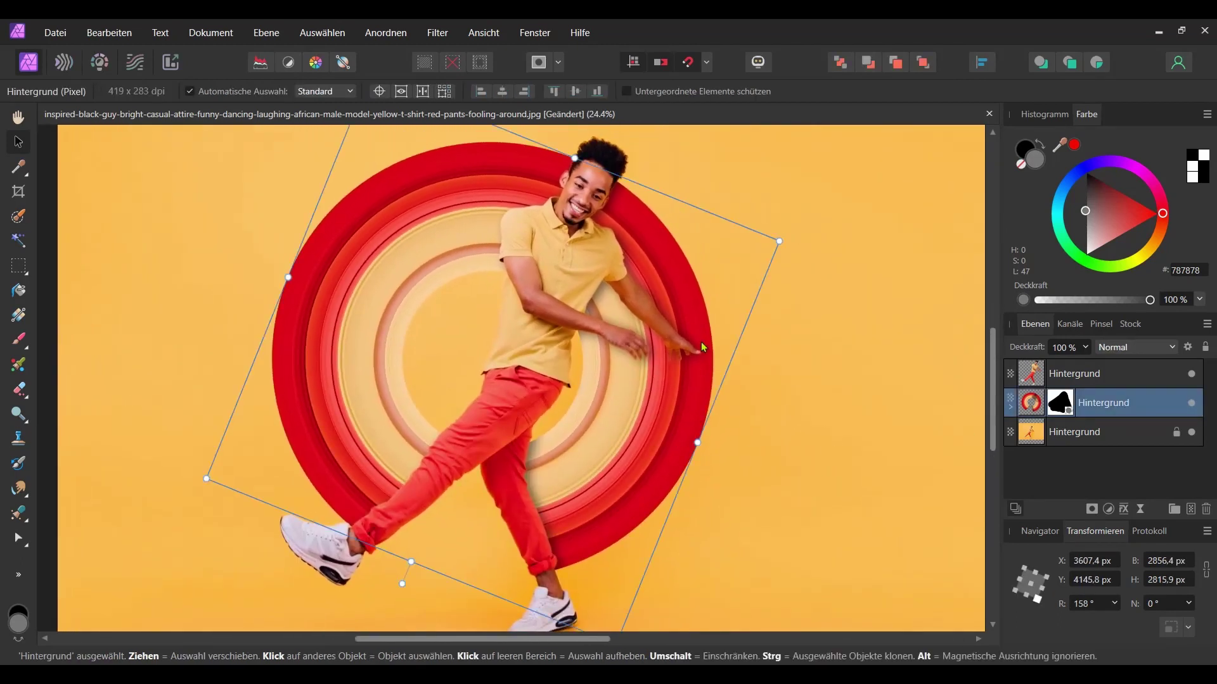
scroll(747, 361, down, 1)
click(1011, 413)
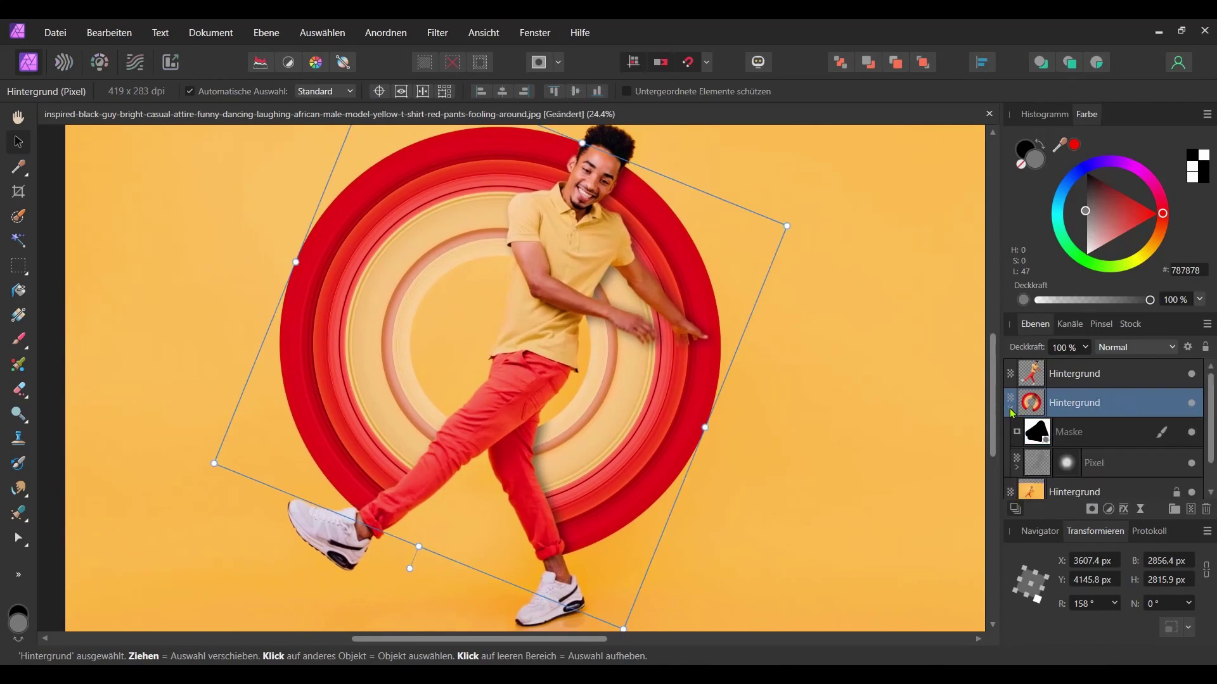
Lower the opacity of the shadow nested in the ring layer to about 75%.
click(1095, 466)
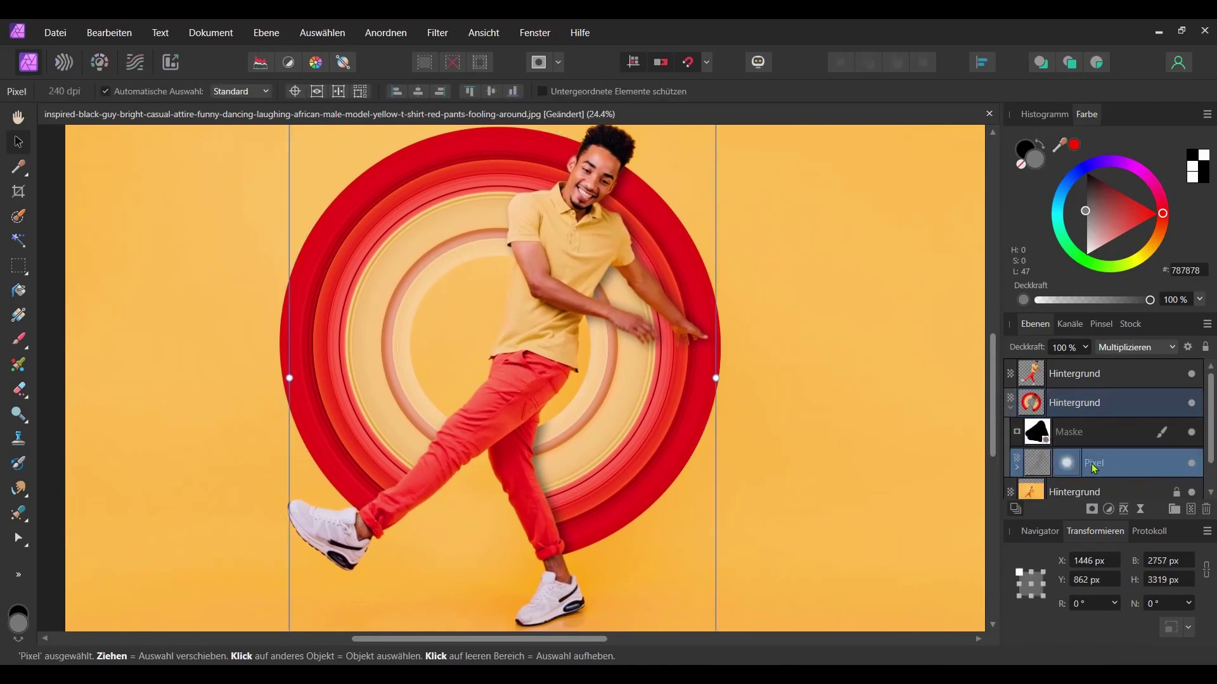
click(1086, 348)
drag(1086, 369, 1047, 386)
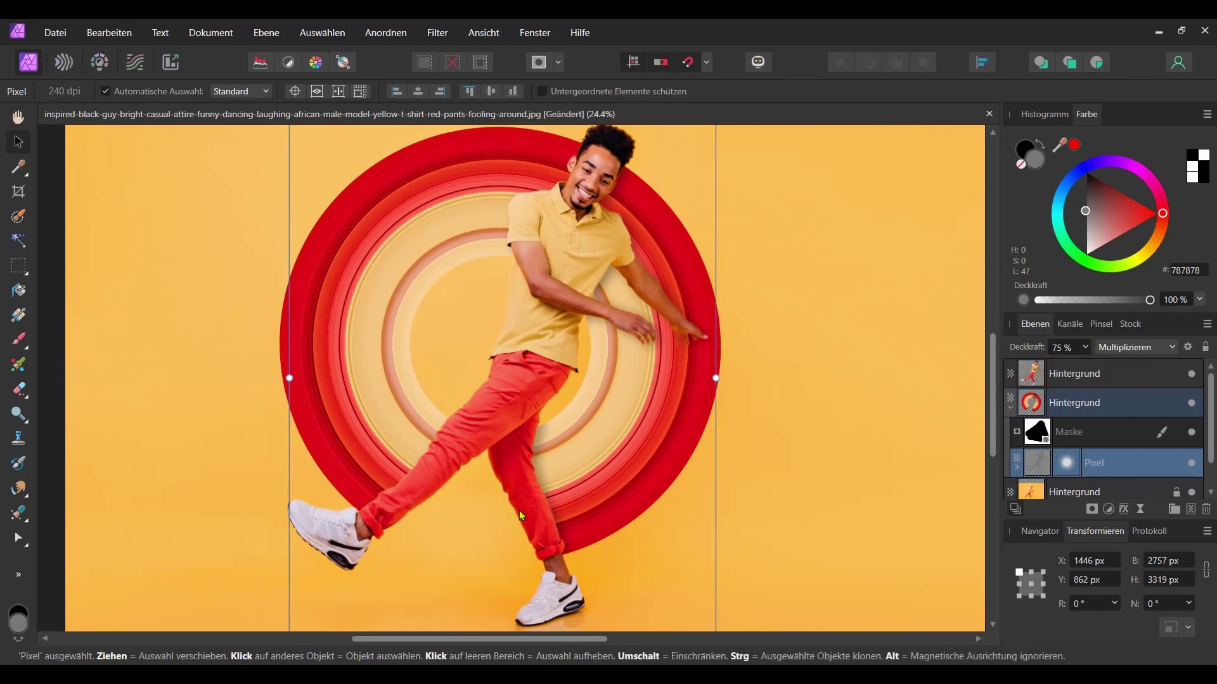
scroll(545, 439, down, 2)
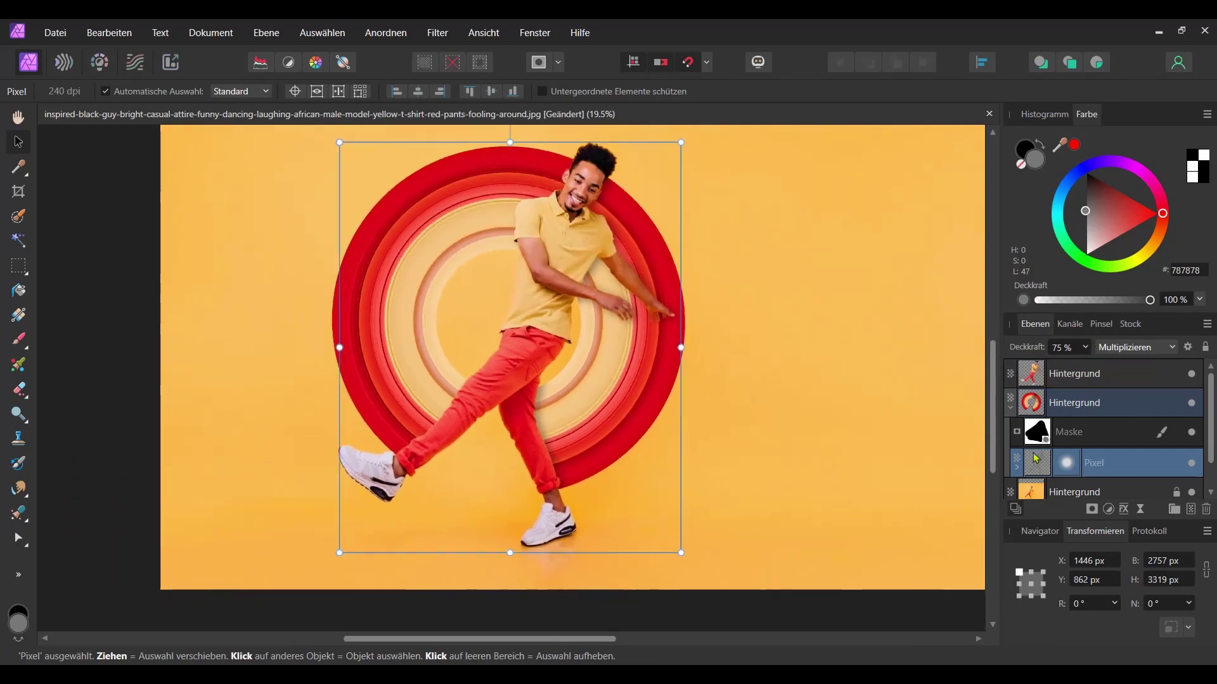
key(Delete)
scroll(529, 458, up, 1)
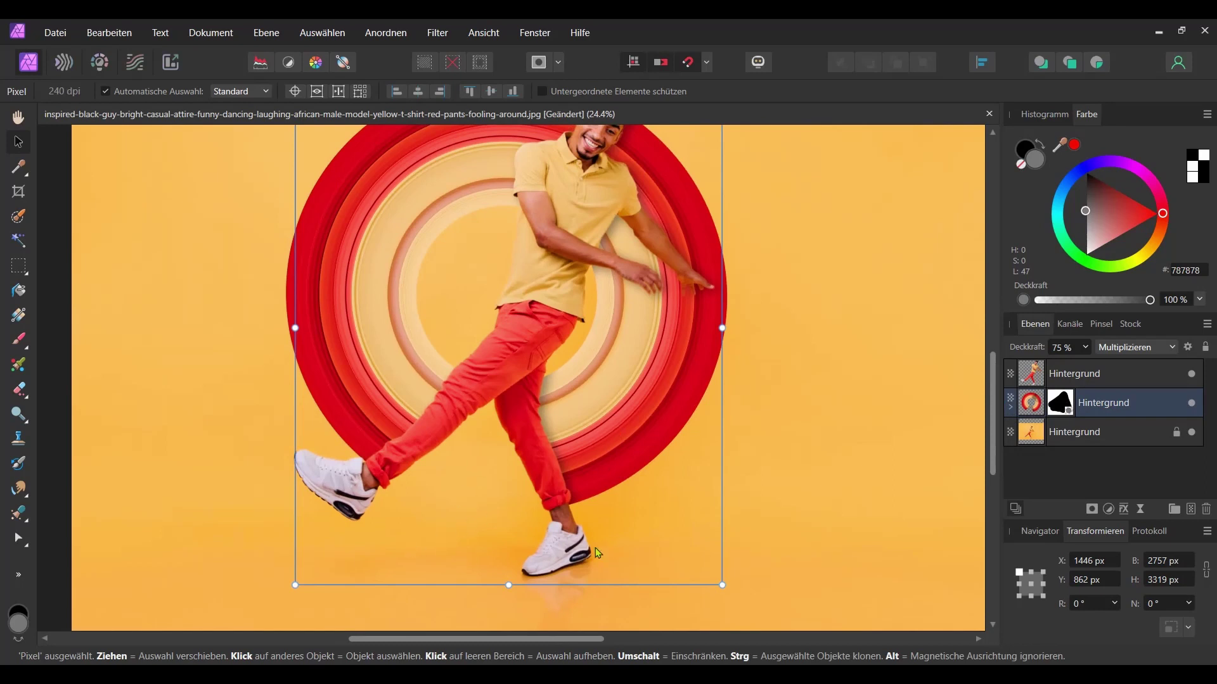
scroll(640, 501, down, 1)
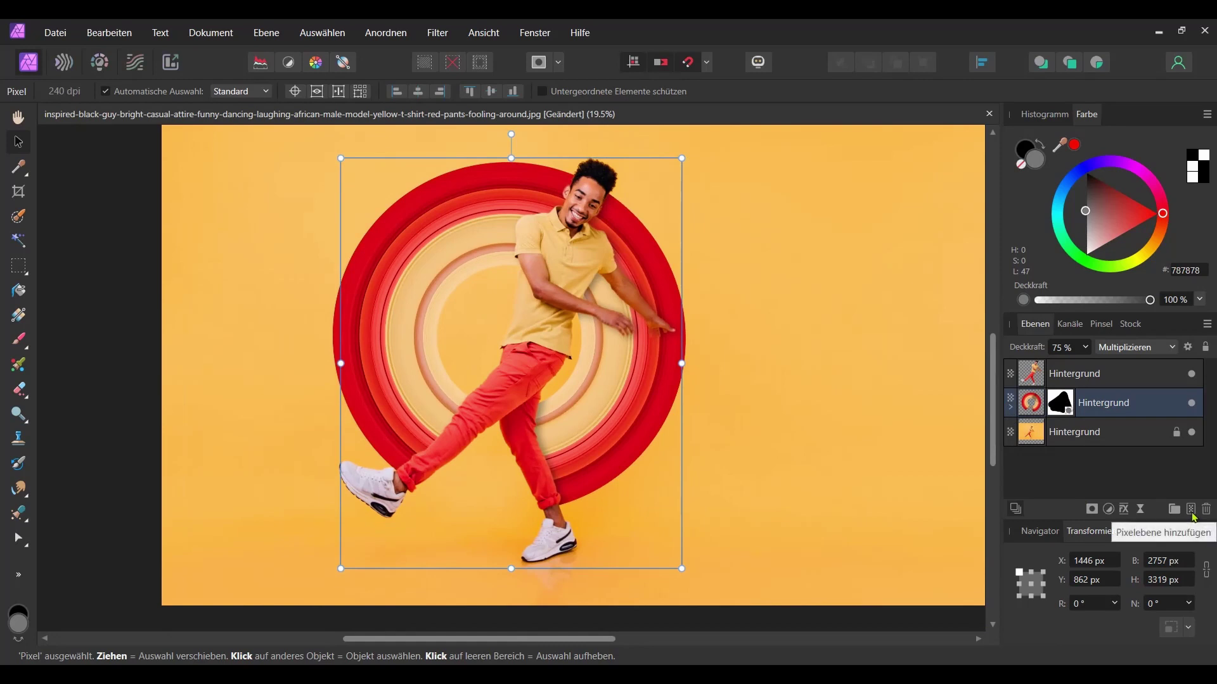
Add a new pixel layer at the top of the layer stack.
click(1191, 510)
drag(1091, 468, 1083, 368)
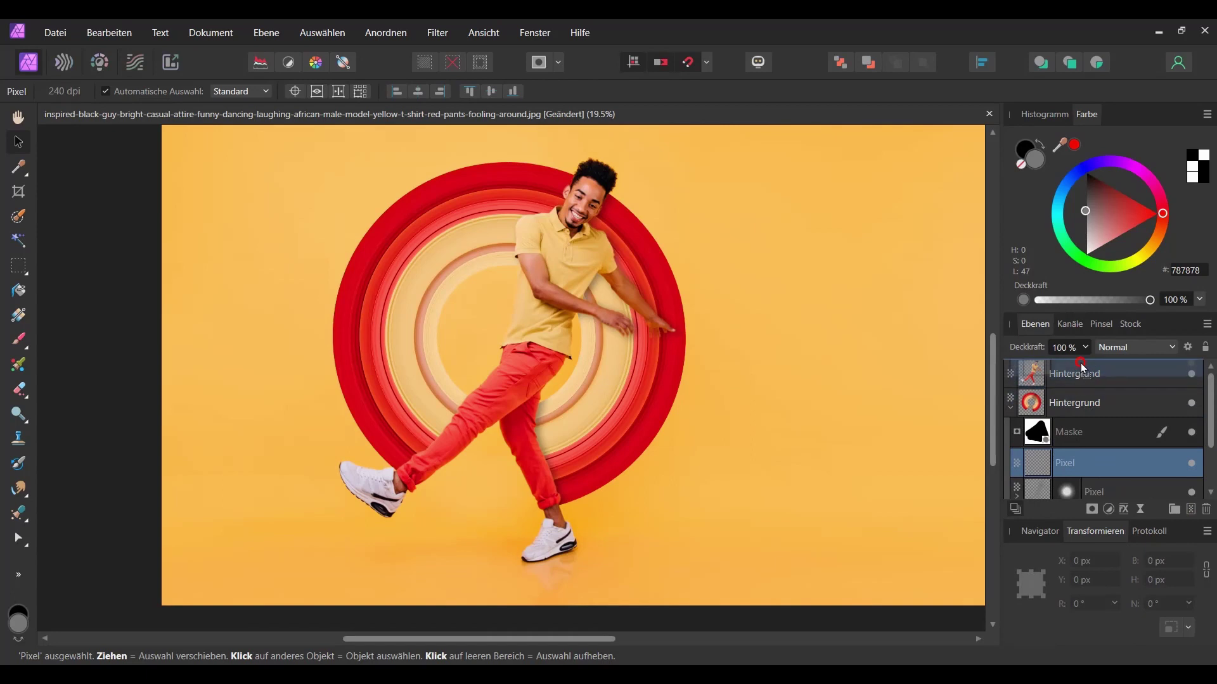
drag(877, 353, 719, 347)
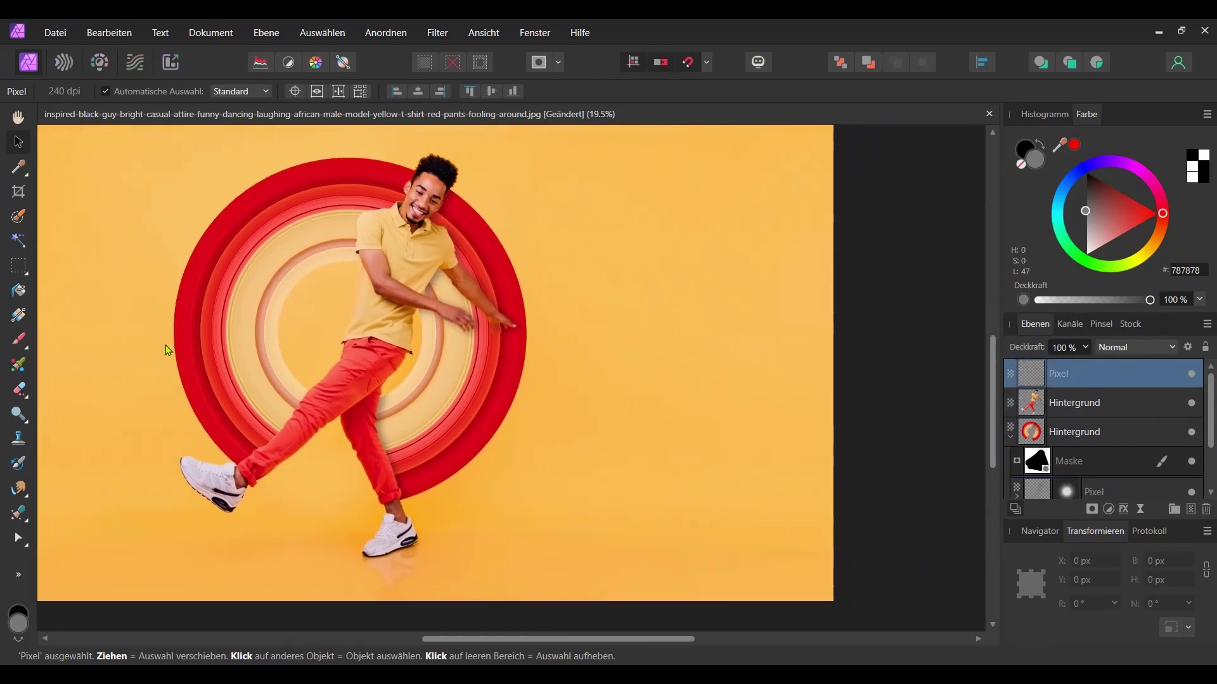
Set the Paint Brush to 1413 px width and 0% hardness.
click(18, 340)
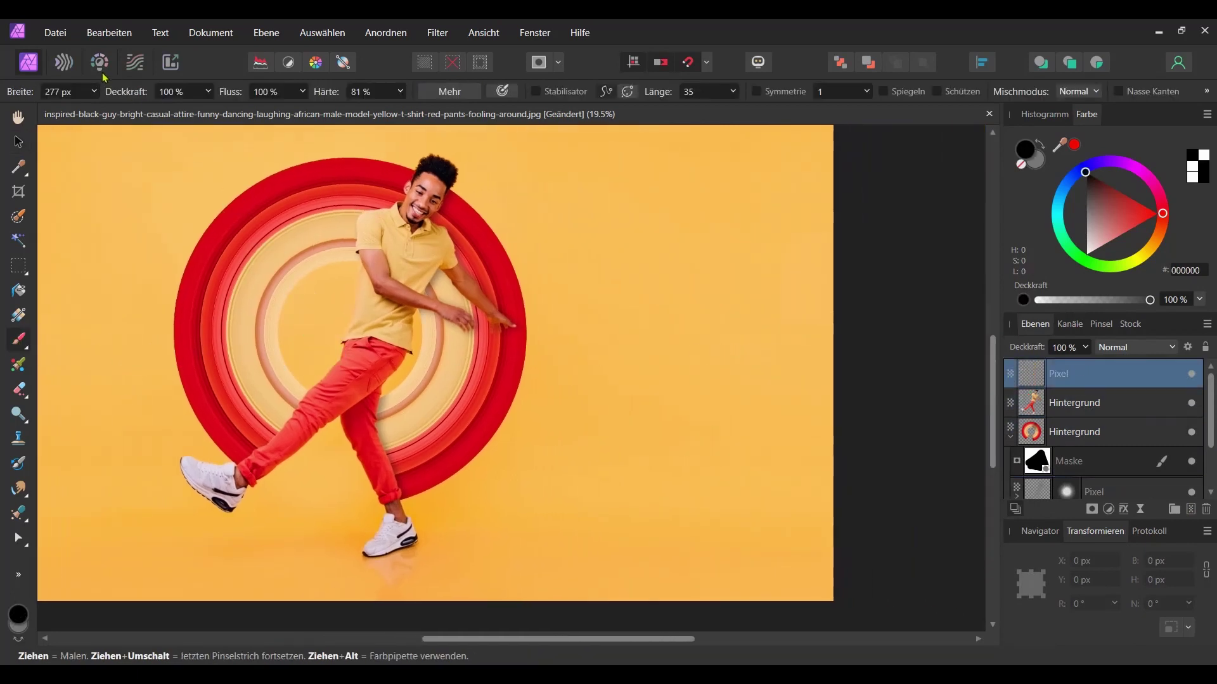
click(94, 92)
drag(123, 112, 126, 111)
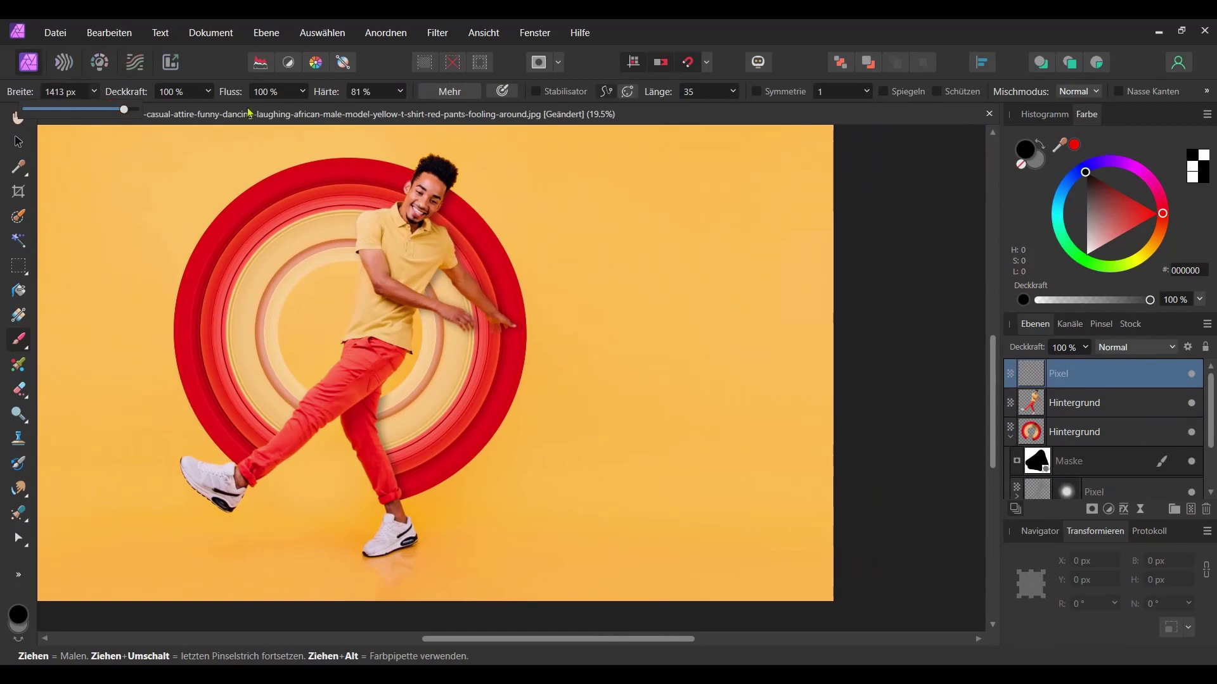
click(400, 92)
drag(403, 110, 292, 116)
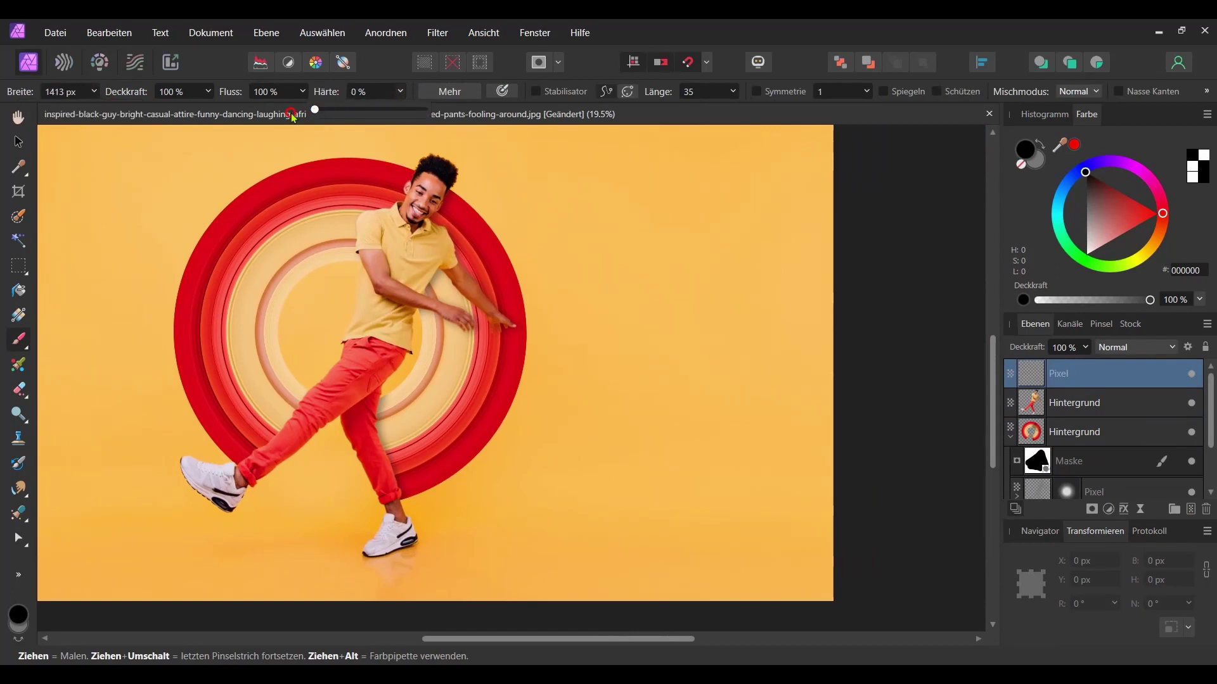
Paint a single soft black blob just right of the dancer.
click(741, 289)
key(ctrl+z)
click(627, 358)
click(692, 401)
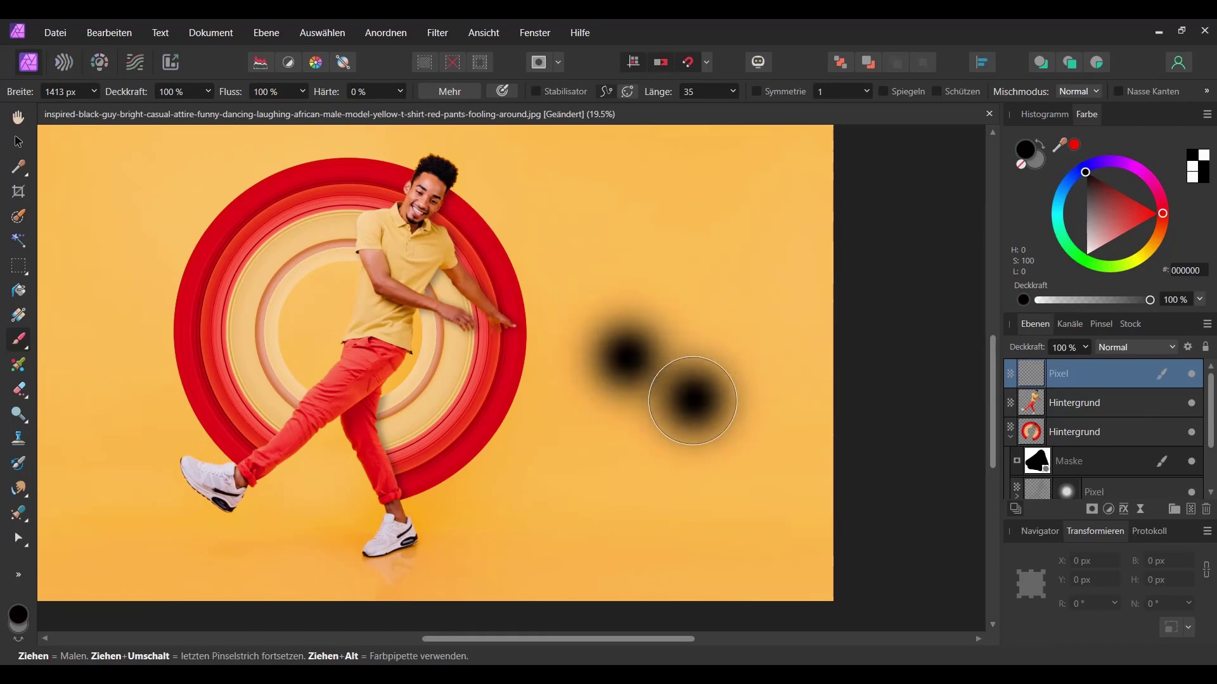
click(19, 142)
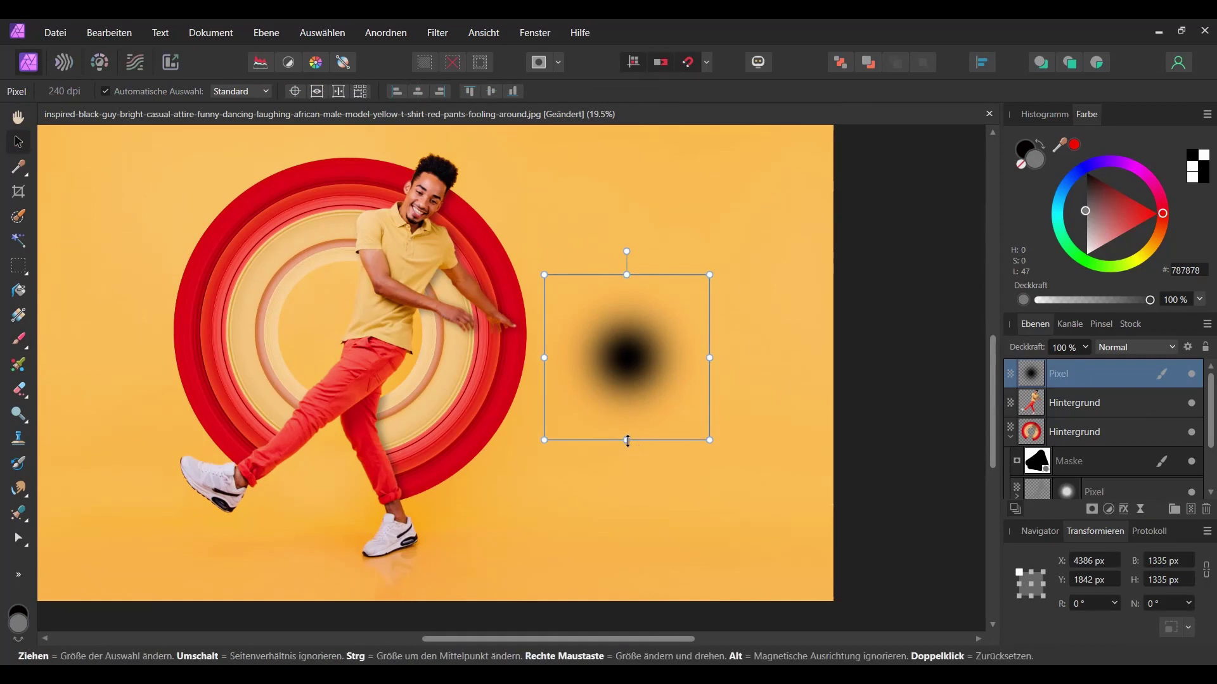
Squash the blob flat, move it to the dancer's feet, and stretch it wider.
drag(628, 441, 626, 372)
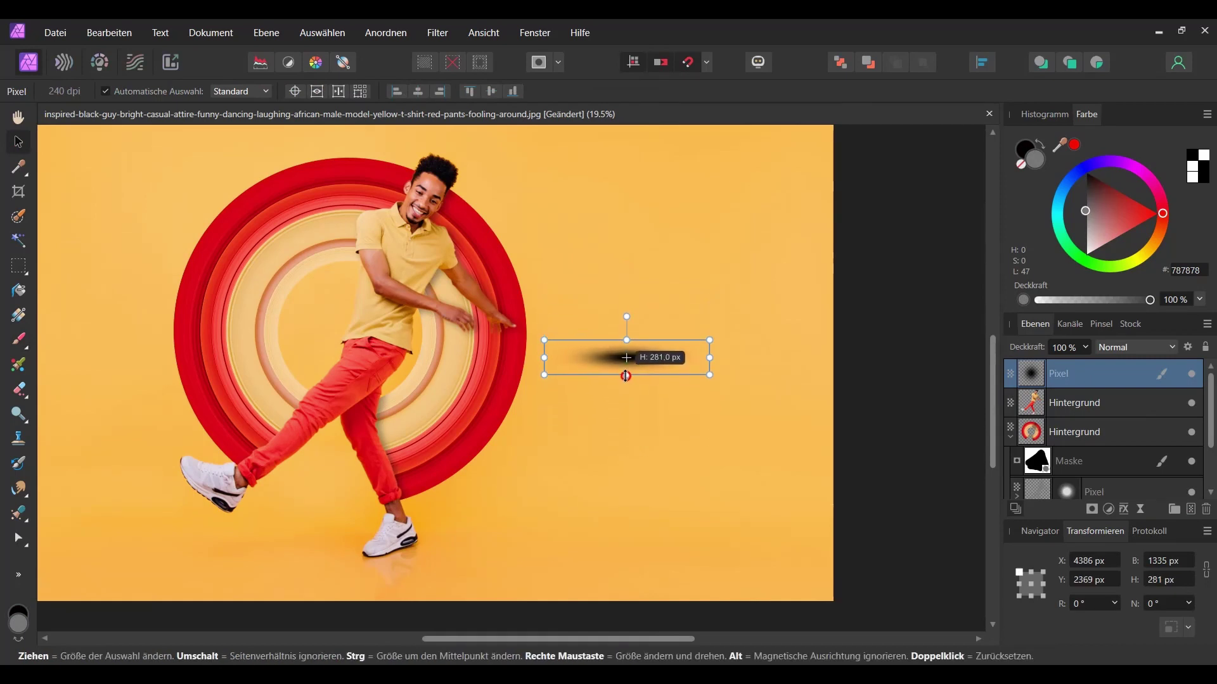
drag(636, 352, 345, 507)
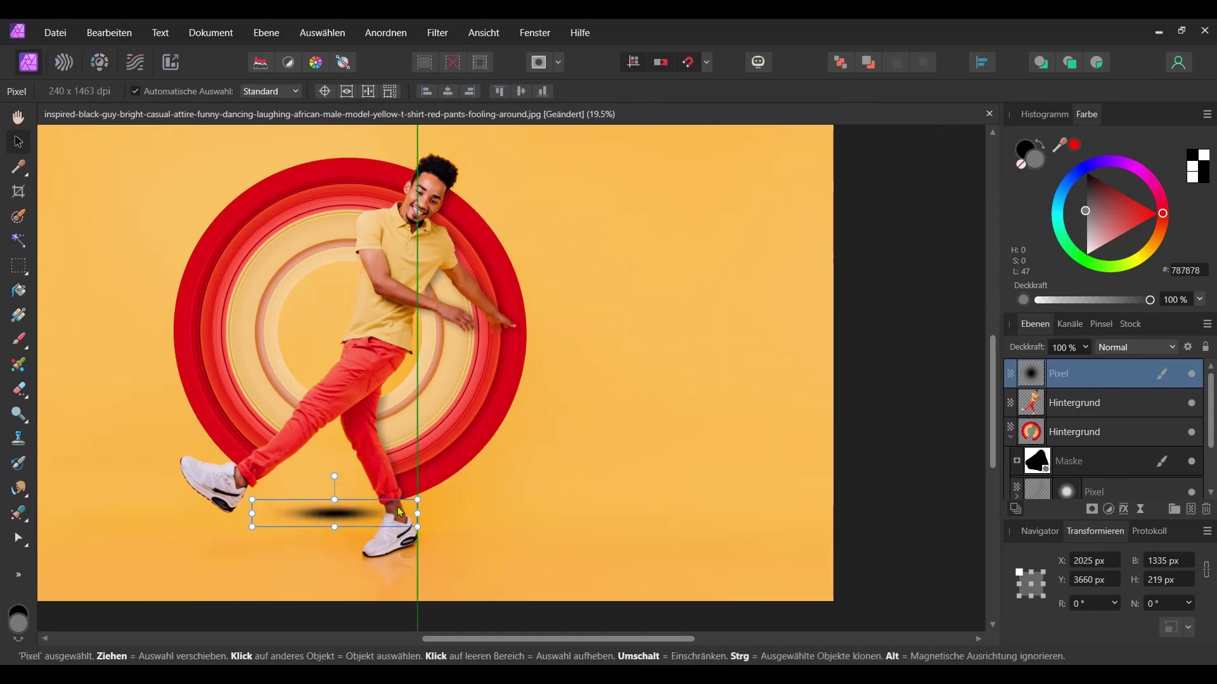
drag(451, 492, 553, 485)
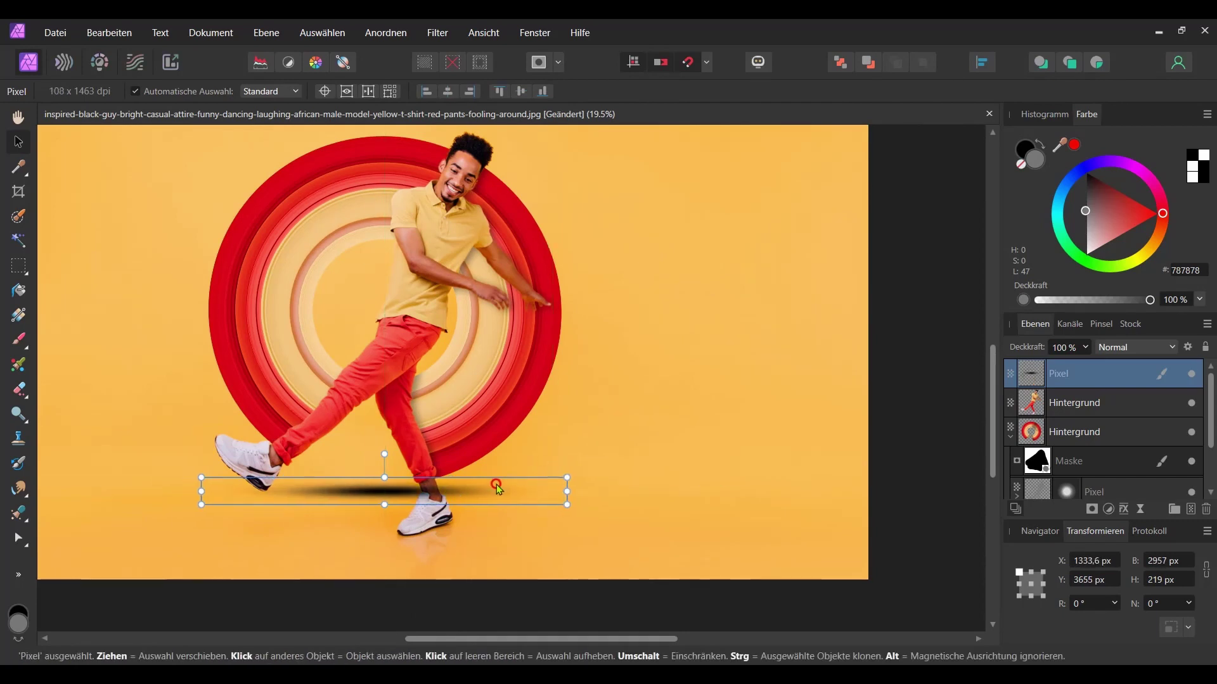
Place the ground shadow layer below the dancer layer.
scroll(428, 532, up, 3)
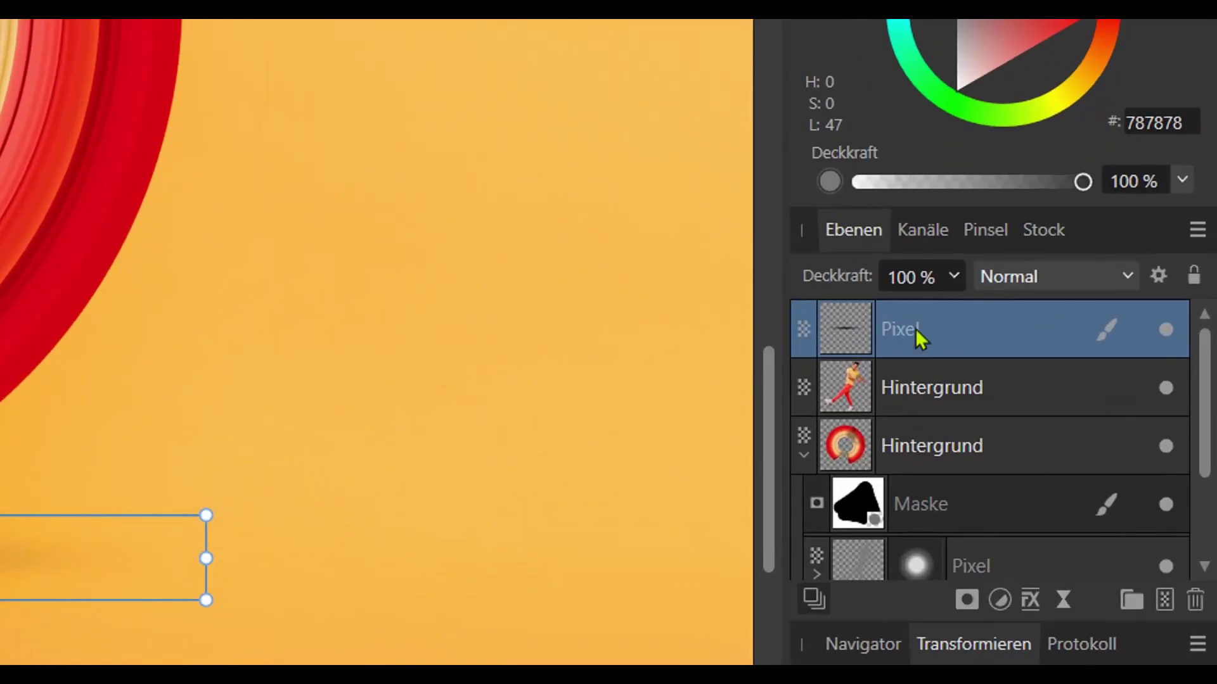
click(1065, 374)
drag(914, 328, 929, 408)
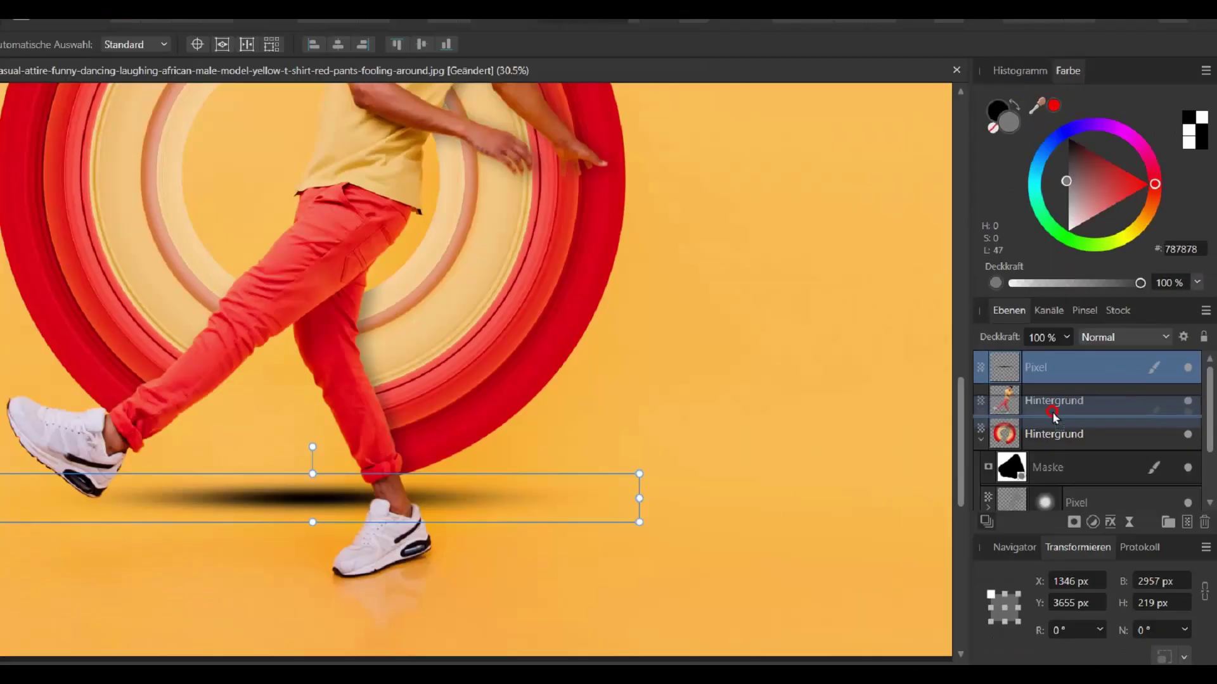
Lower the ground shadow's opacity to 37%.
scroll(503, 507, up, 2)
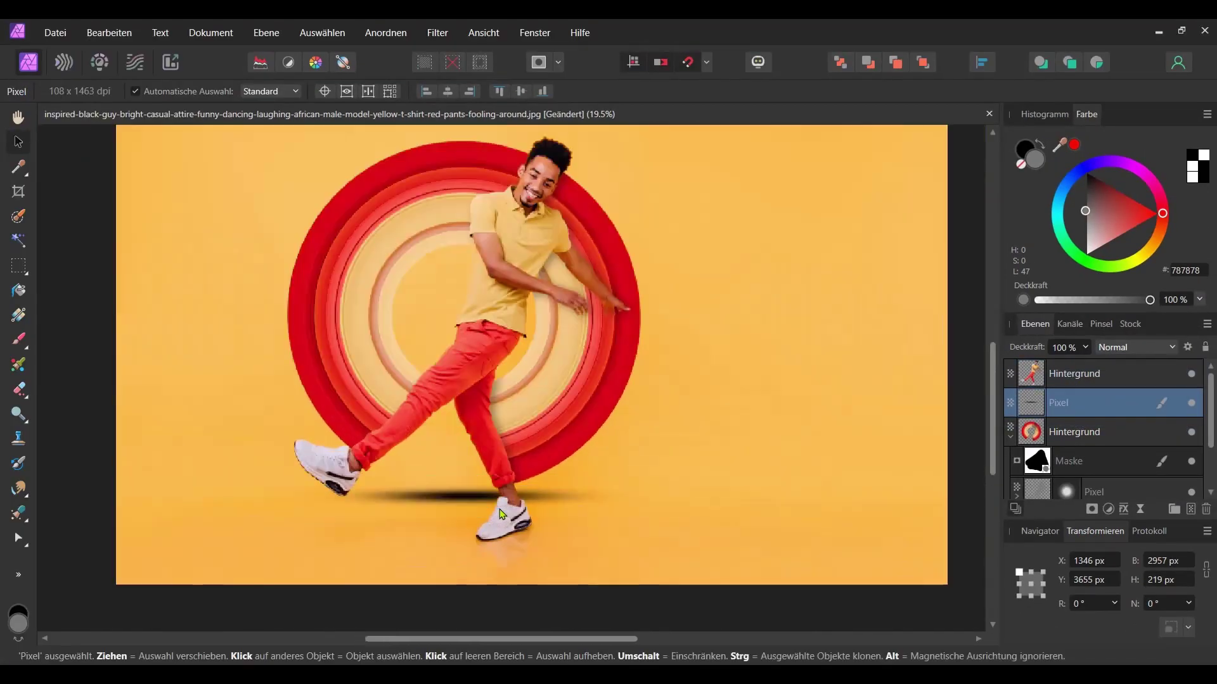
click(1084, 347)
drag(1086, 365, 1019, 368)
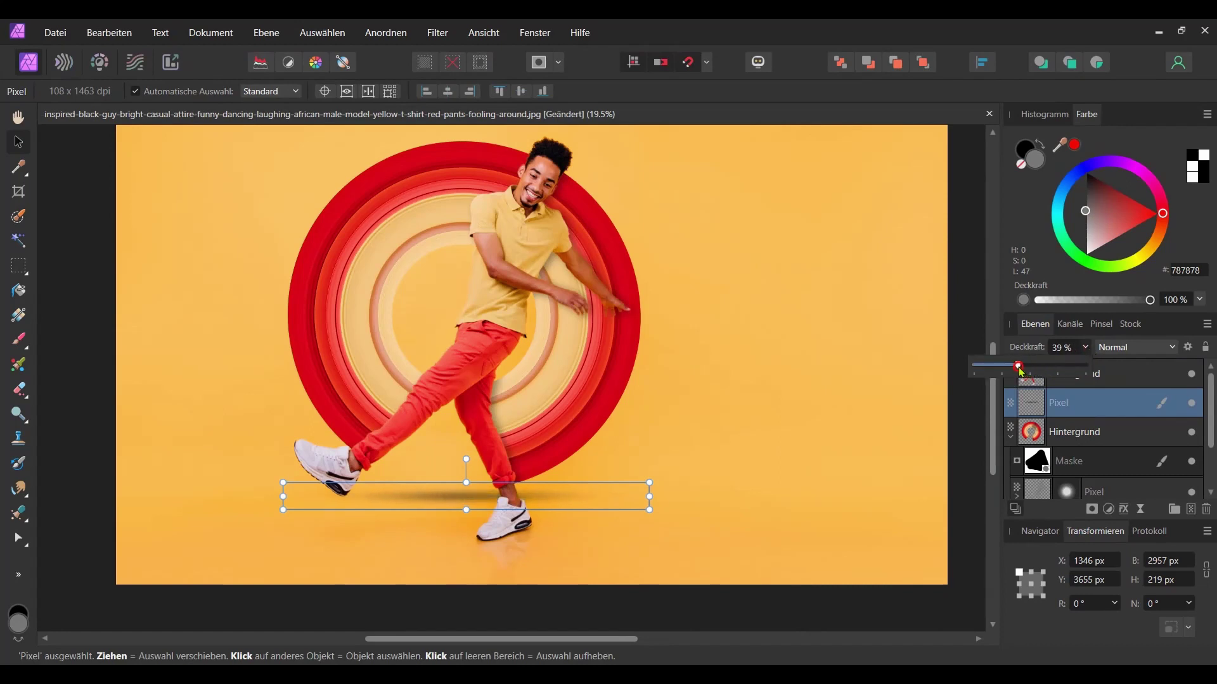
Narrow the shadow slightly under the feet, then deselect and recentre the view.
scroll(531, 478, up, 1)
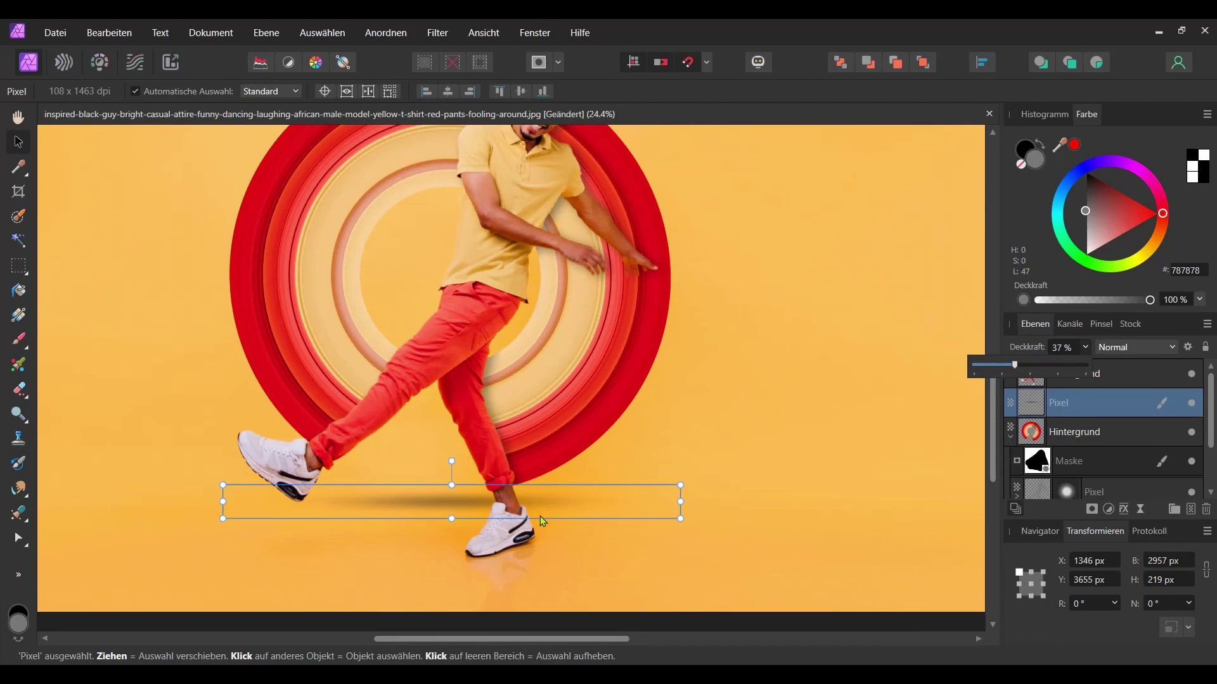
drag(540, 516, 538, 510)
mouse_move(562, 460)
mouse_down()
mouse_move(580, 488)
mouse_move(574, 513)
mouse_up()
click(587, 537)
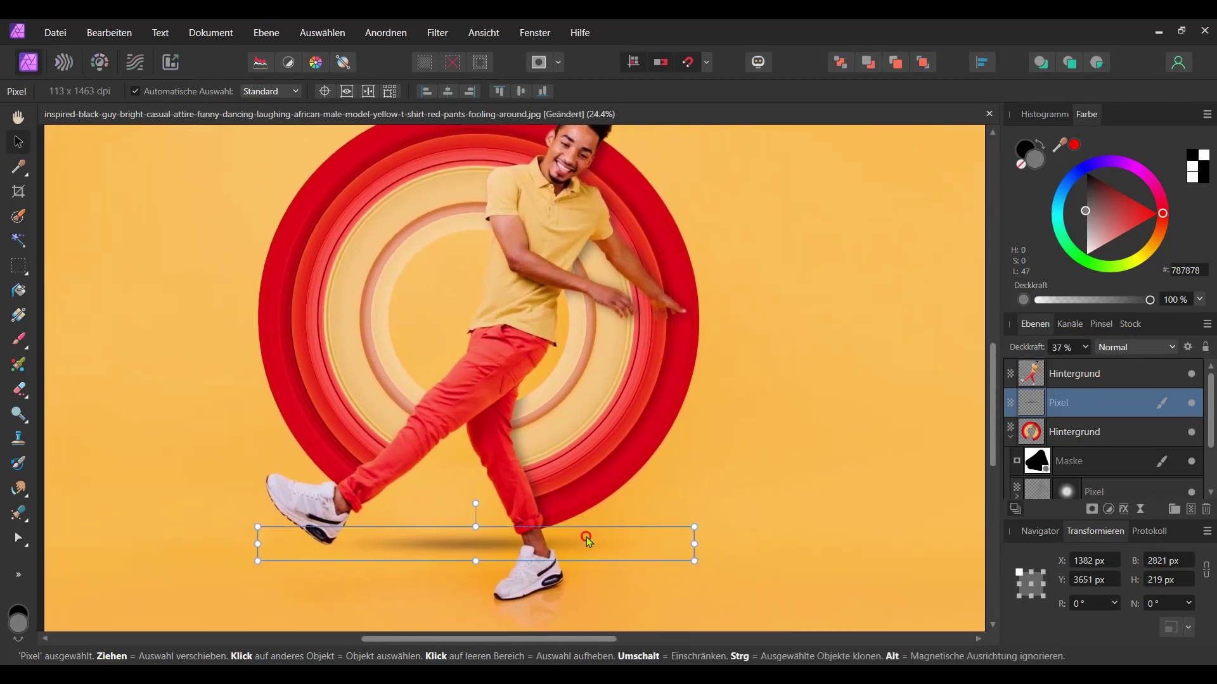
scroll(588, 540, down, 3)
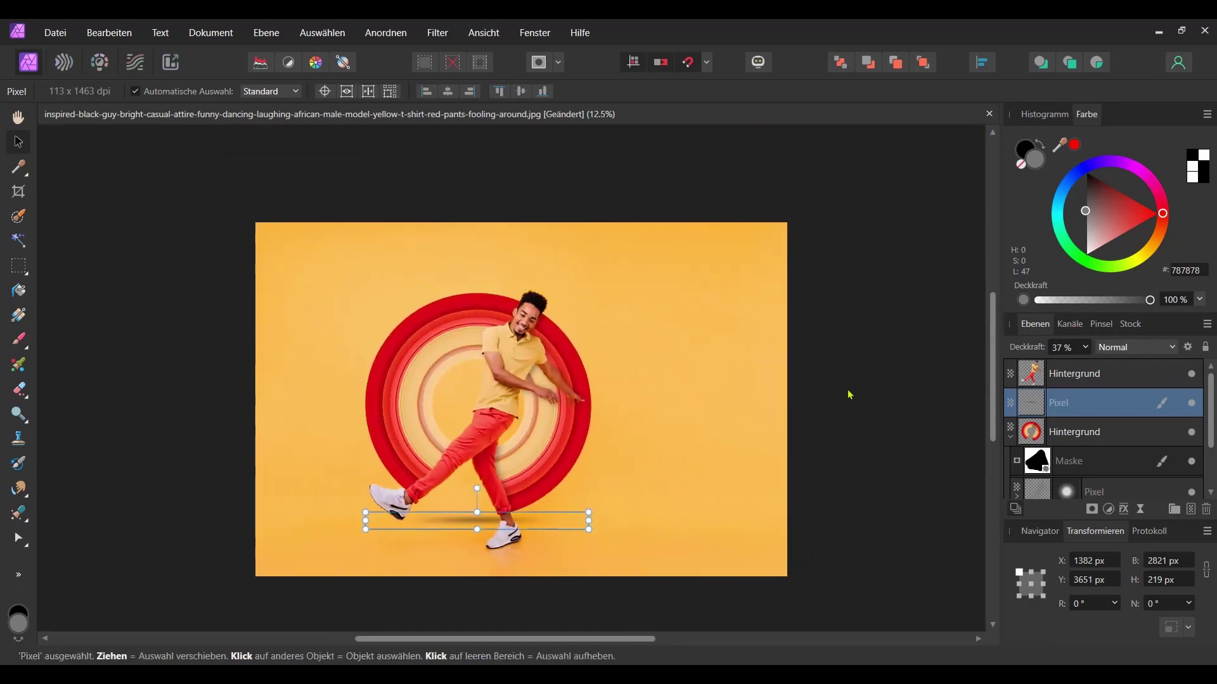
click(847, 393)
scroll(705, 428, up, 2)
drag(705, 428, 837, 396)
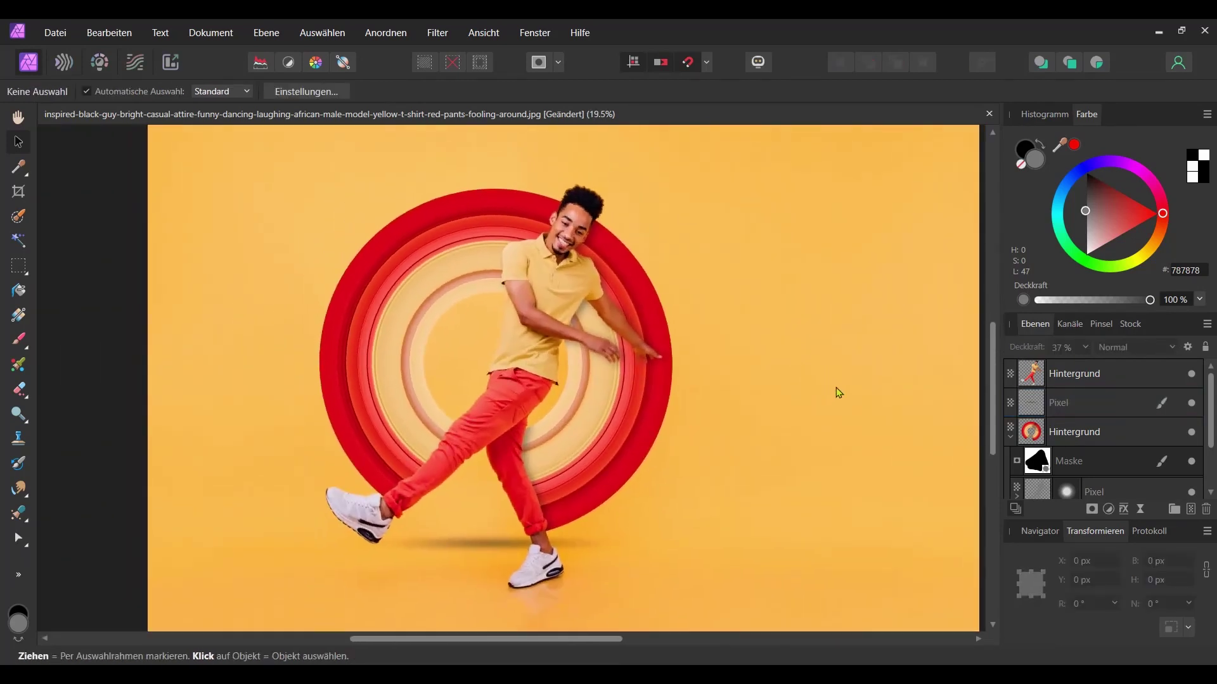
Frame a 1:1 square crop of about 4269 px around the dancer and red ring.
click(19, 191)
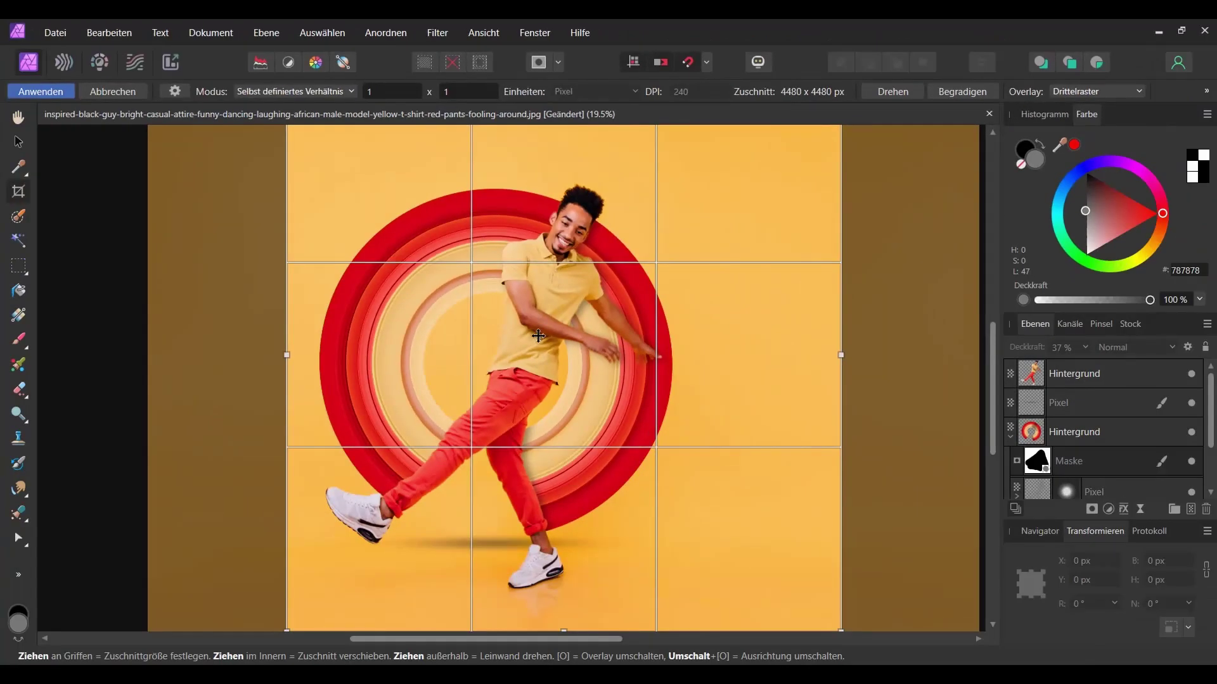
scroll(545, 339, down, 2)
drag(552, 342, 505, 346)
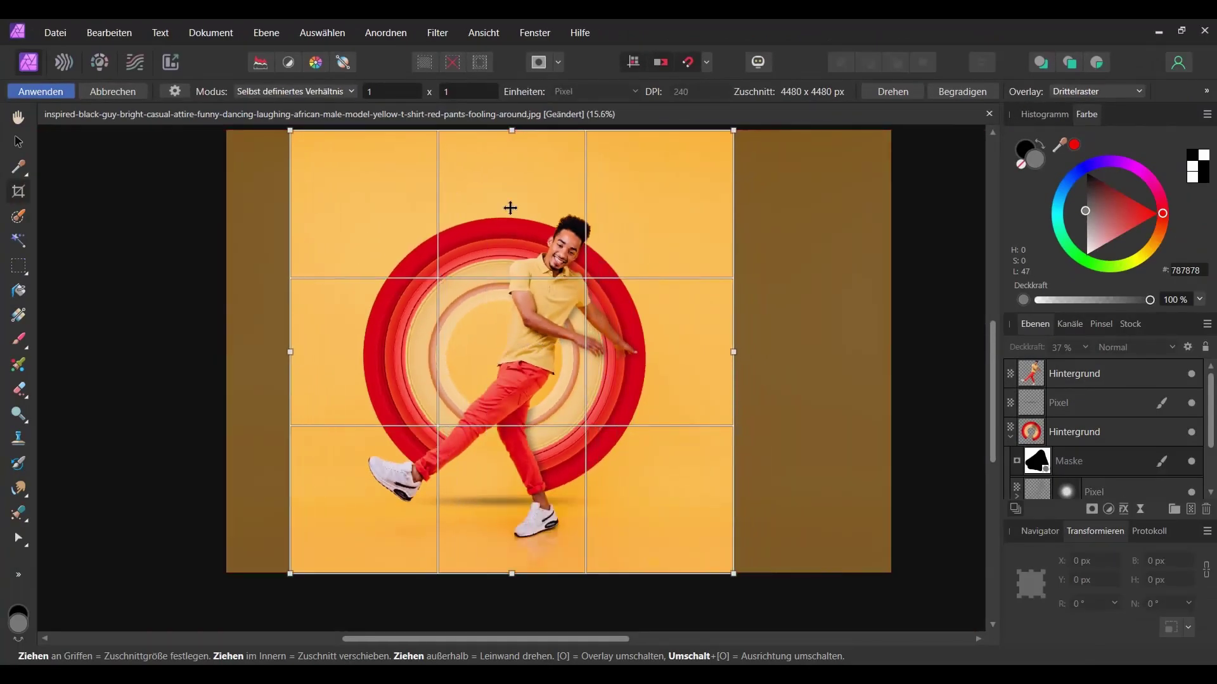
mouse_move(514, 131)
mouse_down()
mouse_move(514, 164)
mouse_move(505, 143)
mouse_up()
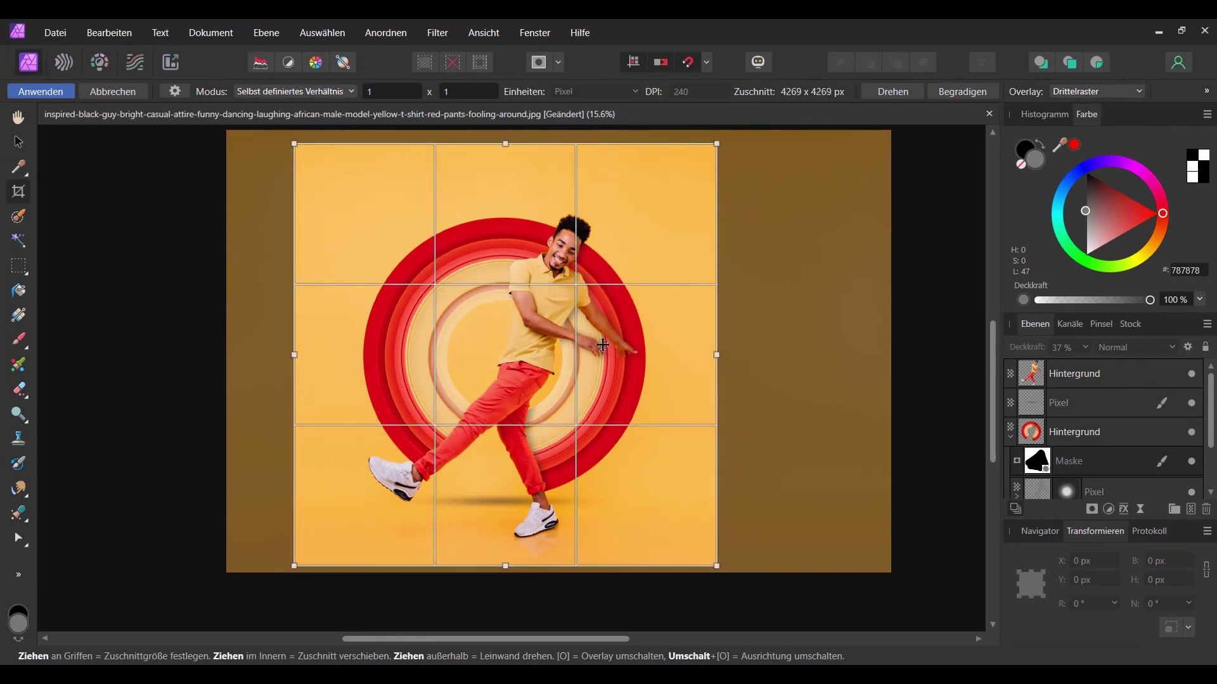
key(Return)
key(h)
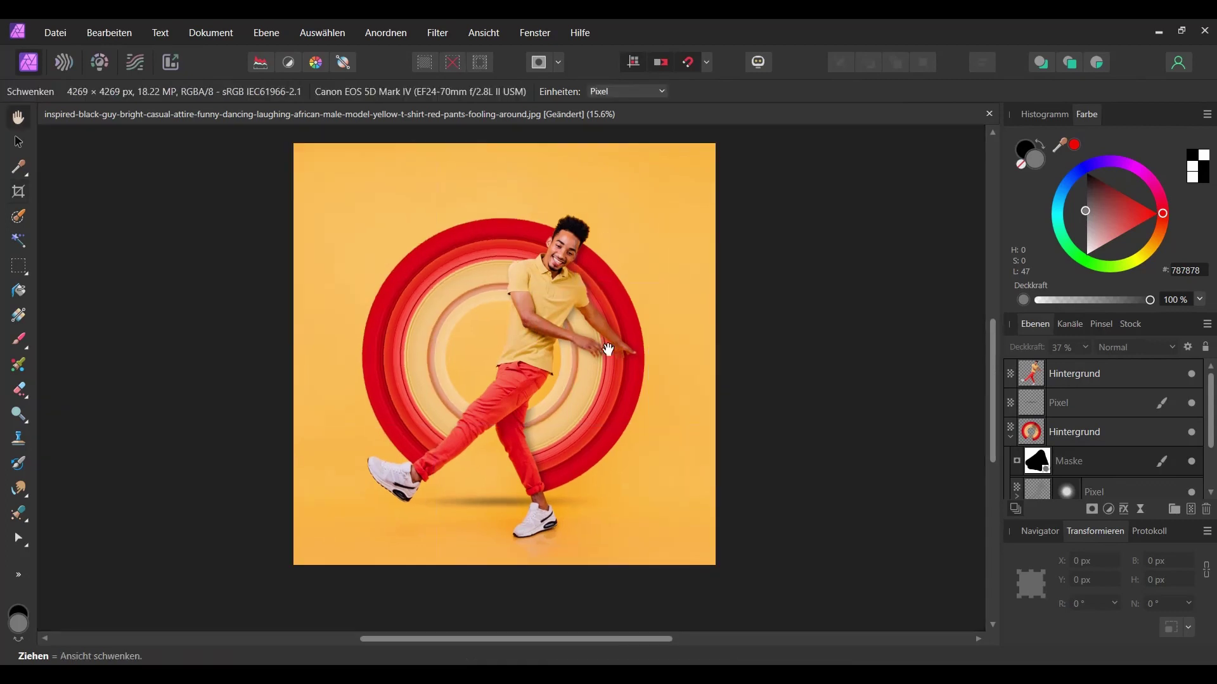
scroll(598, 354, up, 1)
drag(598, 354, 636, 366)
scroll(635, 366, up, 1)
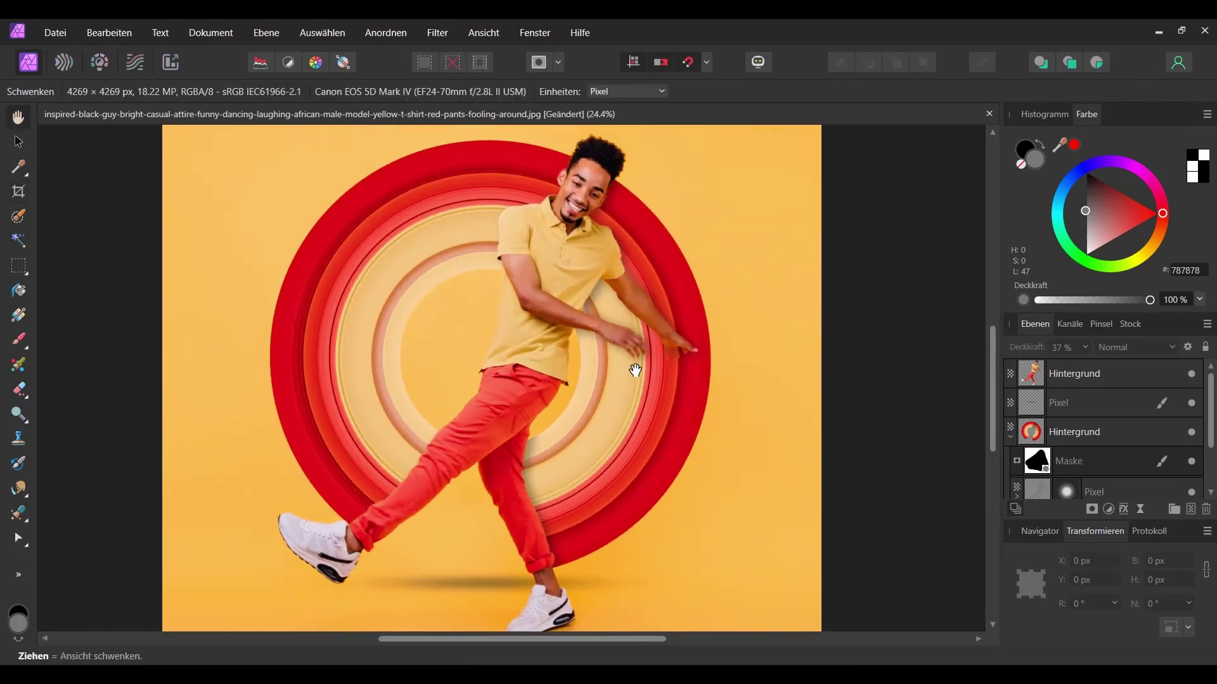
scroll(643, 358, down, 1)
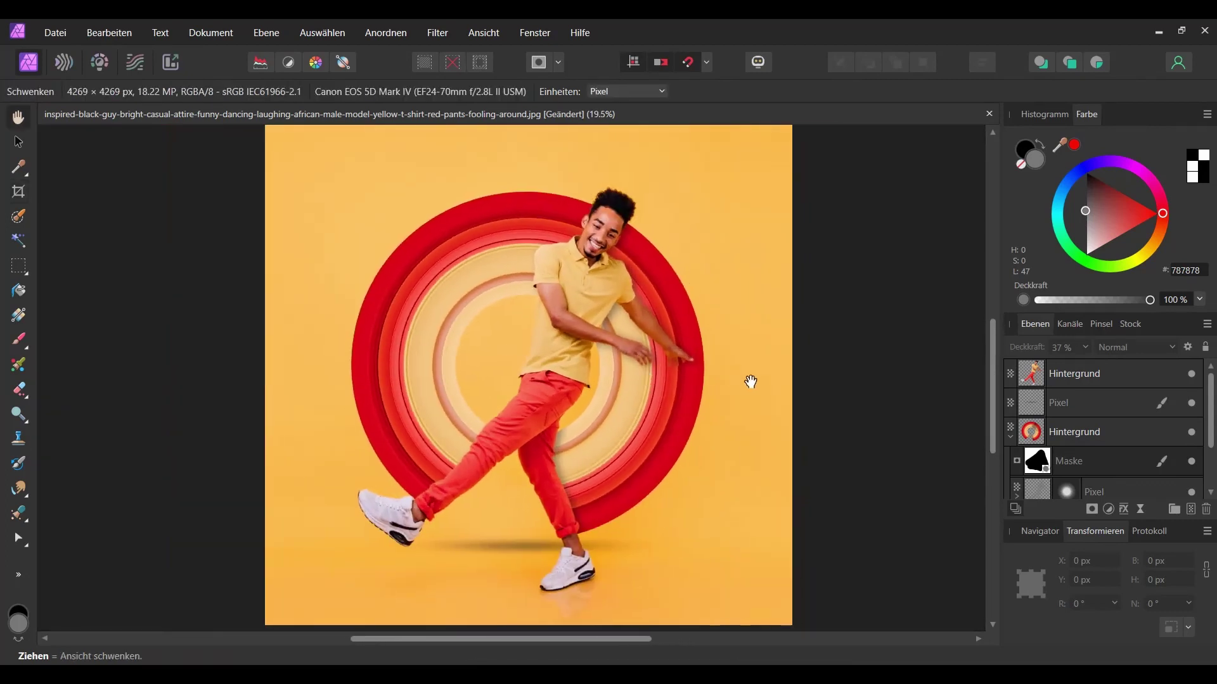